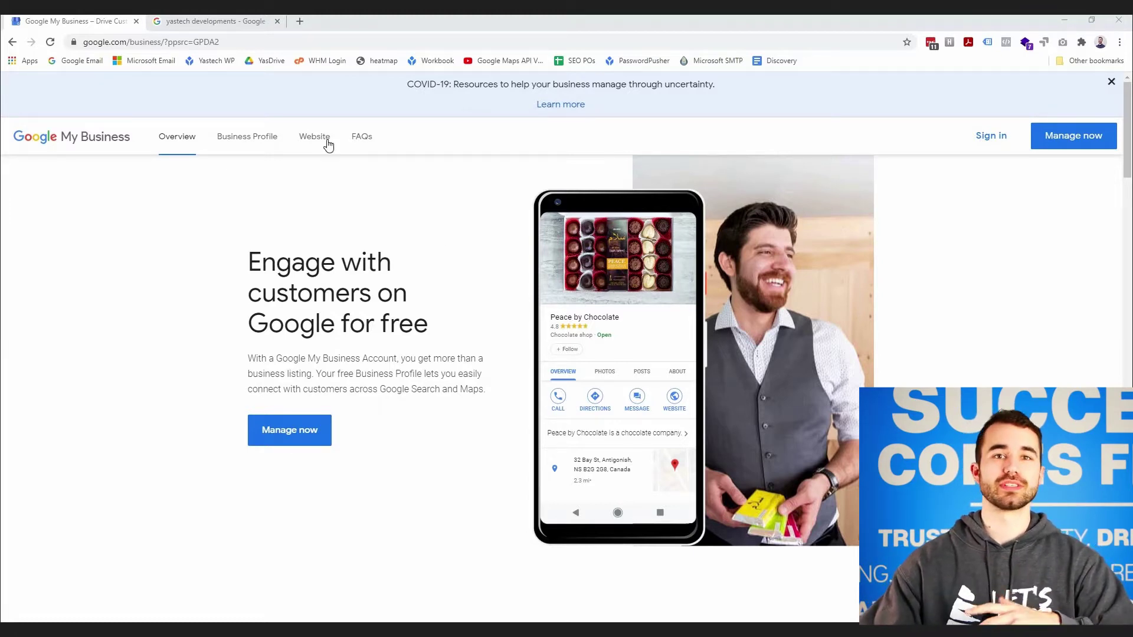
- Switch to the yastech developments search and scroll through the results and the YasTech knowledge panel
click(225, 23)
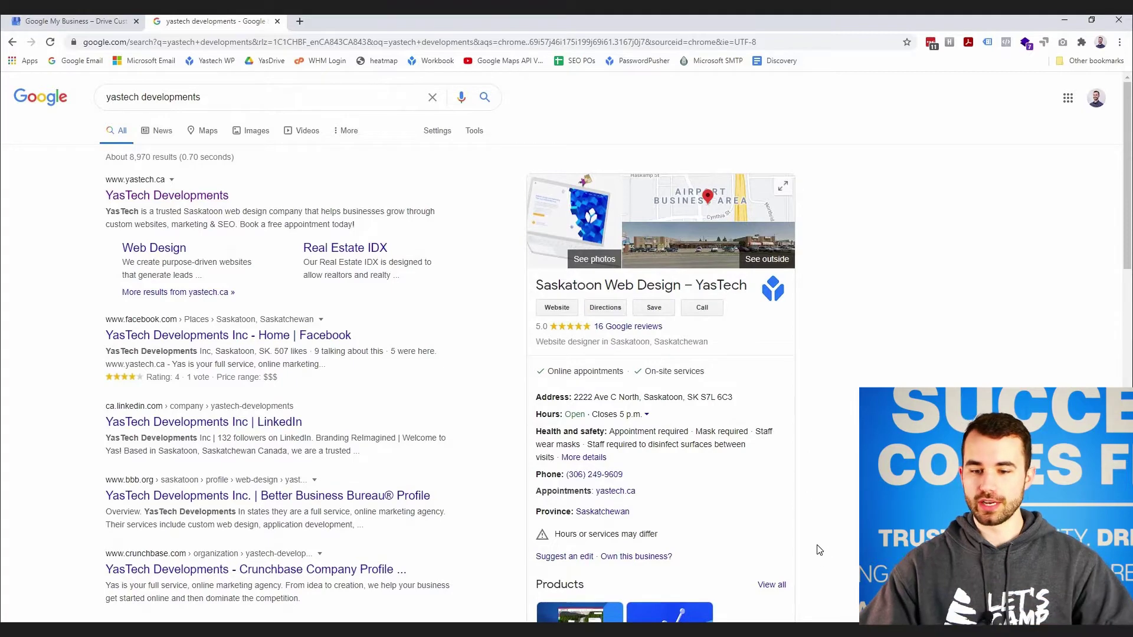
scroll(704, 436, down, 1)
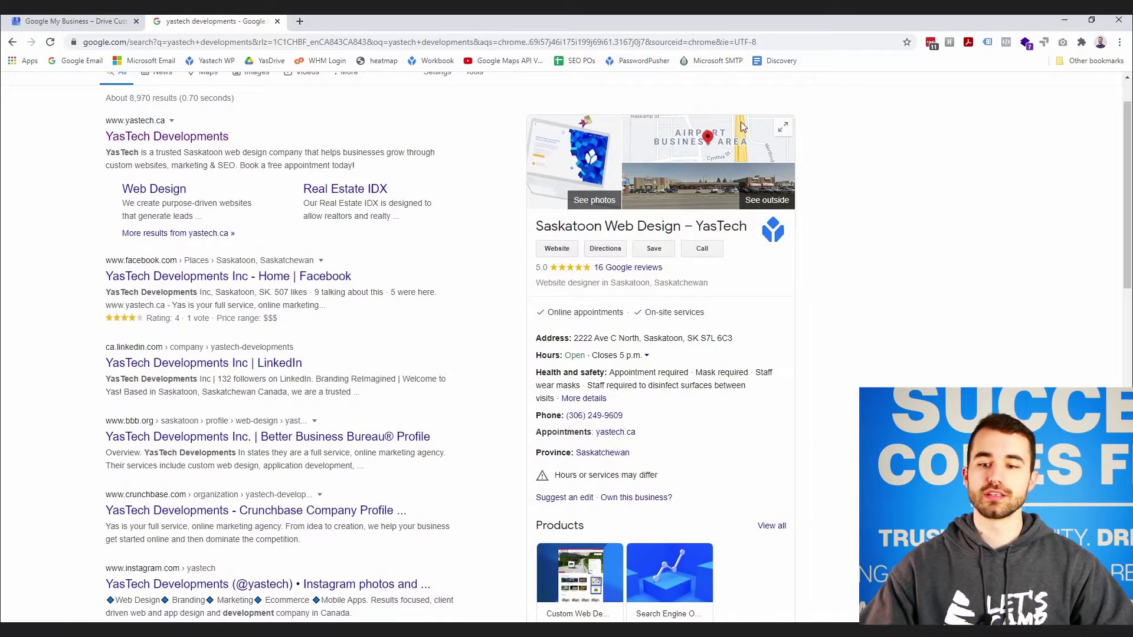
scroll(667, 442, down, 3)
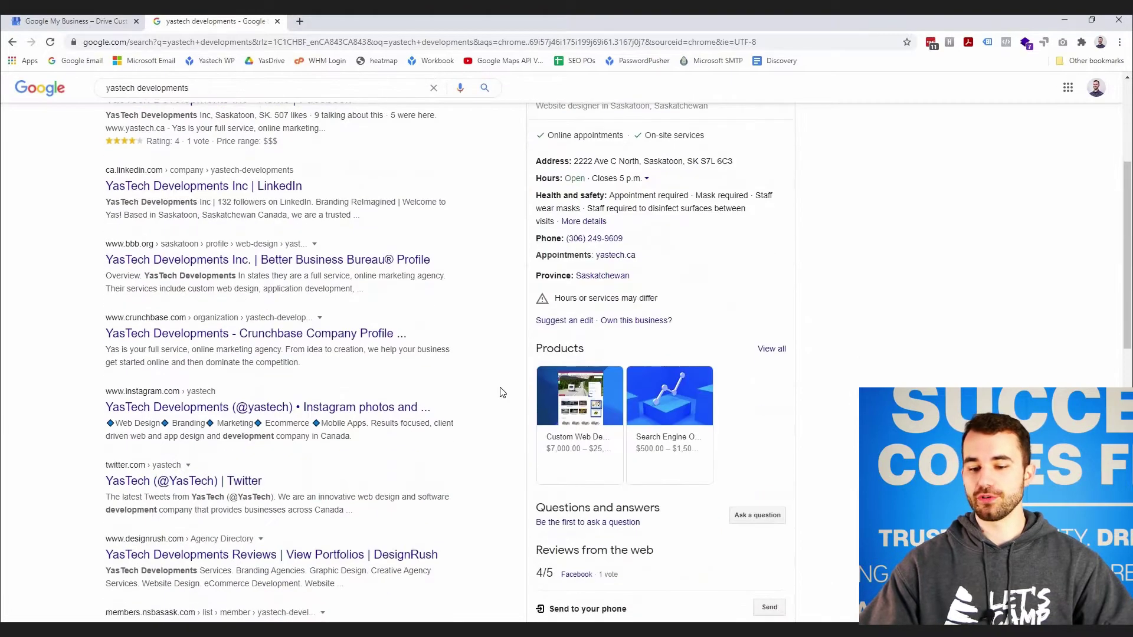
scroll(618, 159, up, 2)
scroll(617, 159, up, 2)
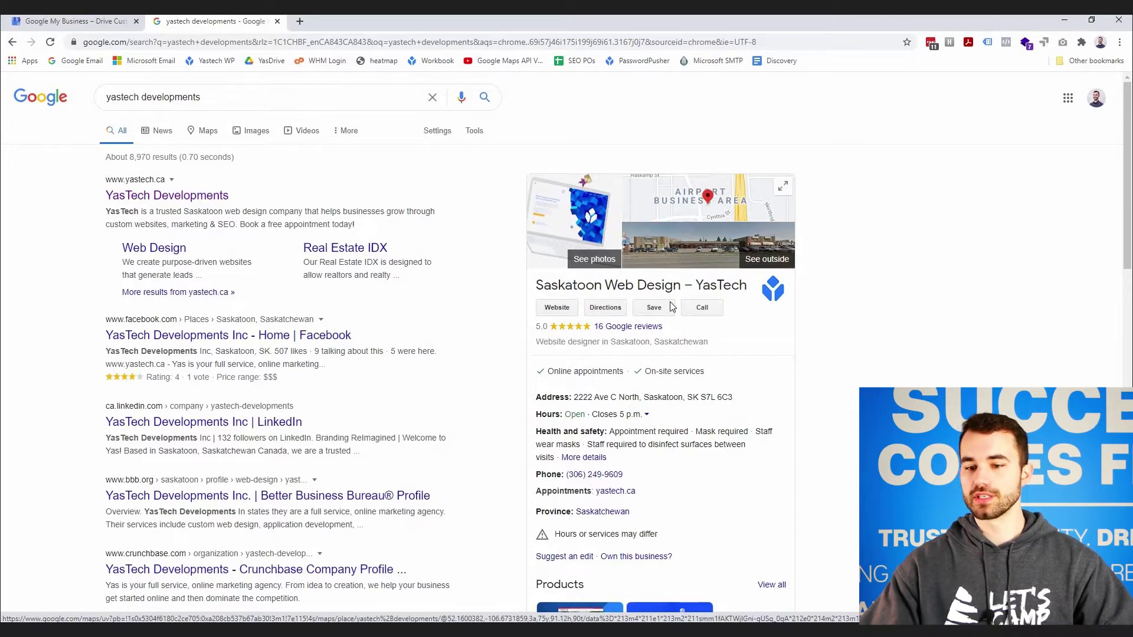
scroll(563, 246, down, 1)
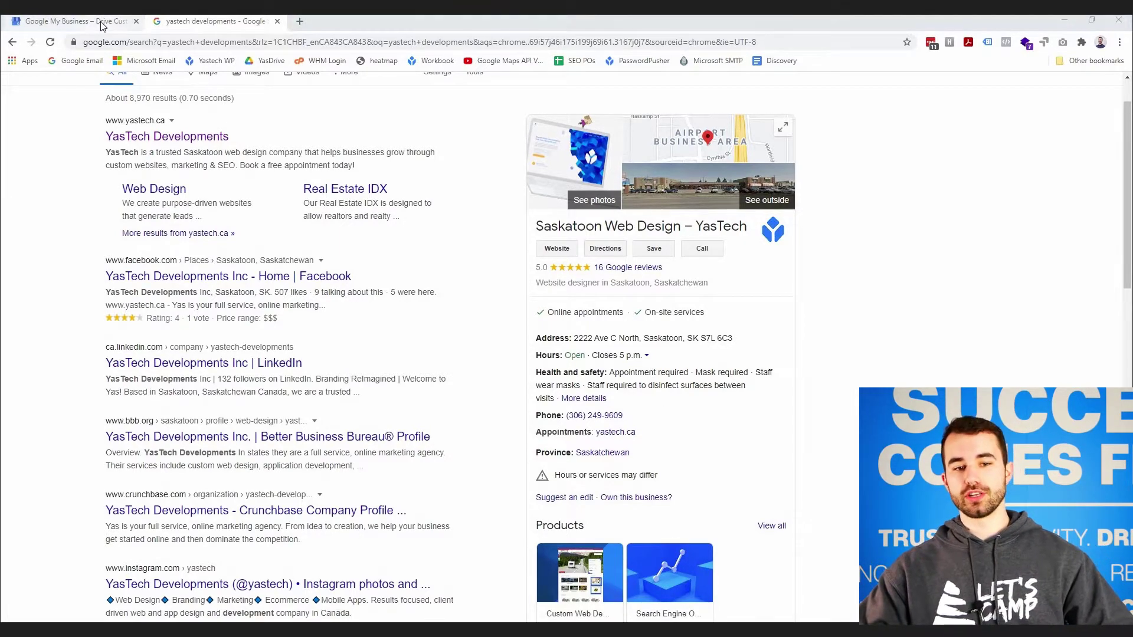
- Return to the Google My Business tab and load business.google.com
click(76, 22)
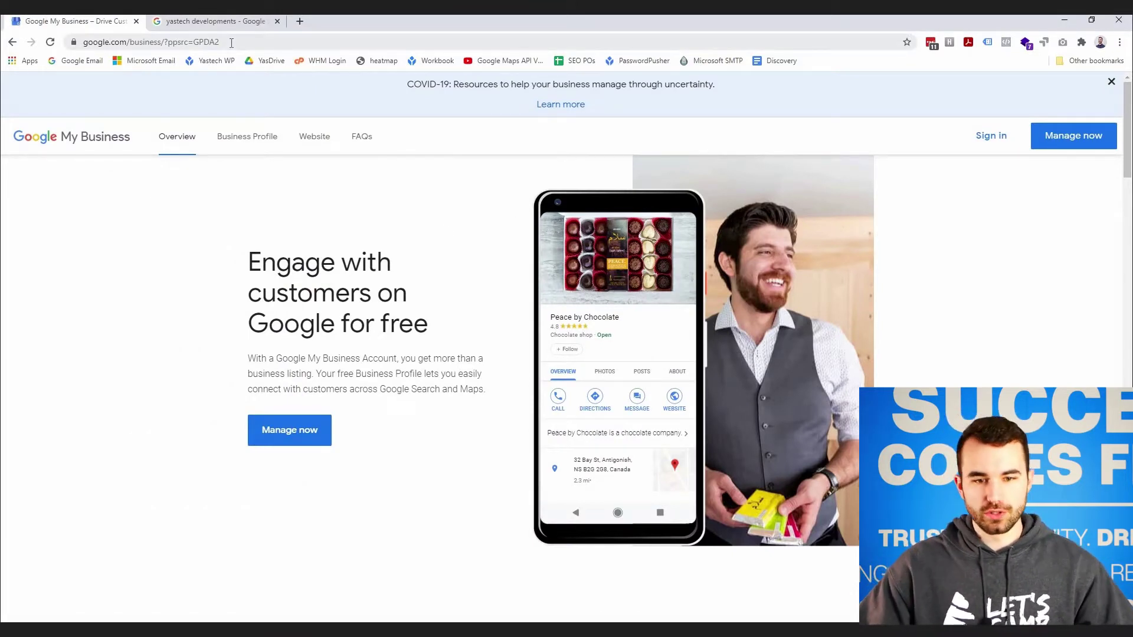
click(97, 42)
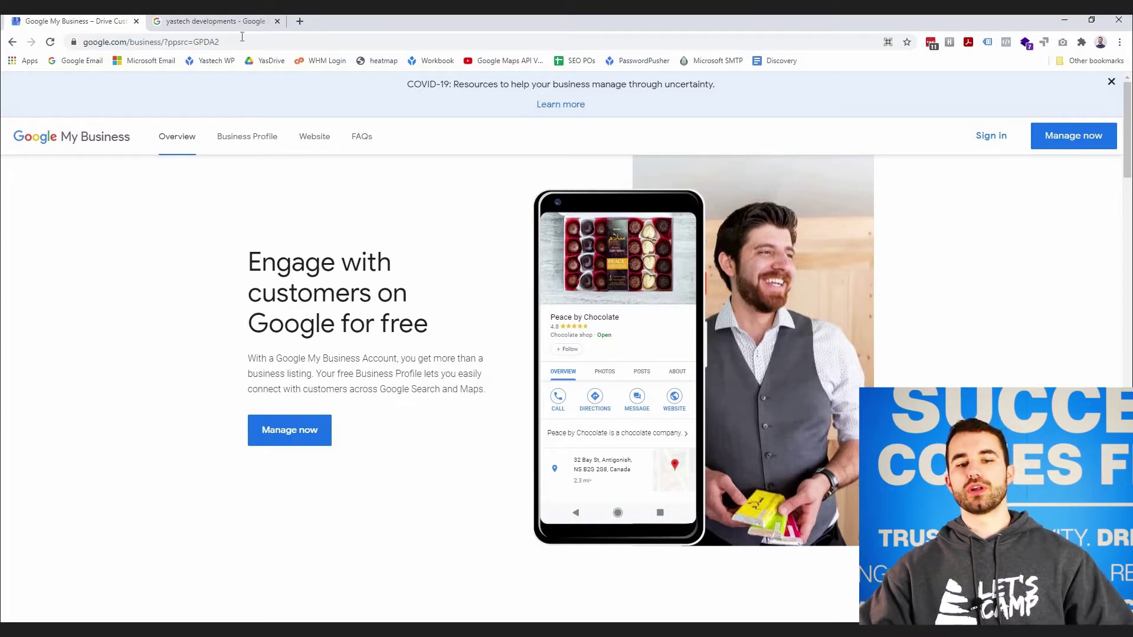
click(241, 37)
text(business)
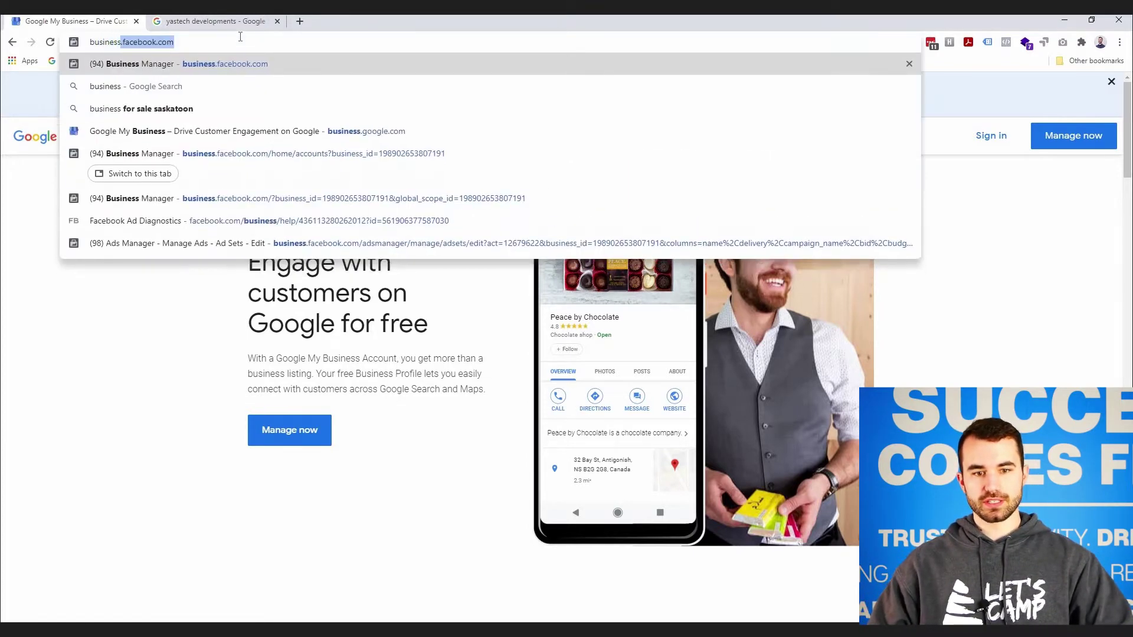
text(.google.com)
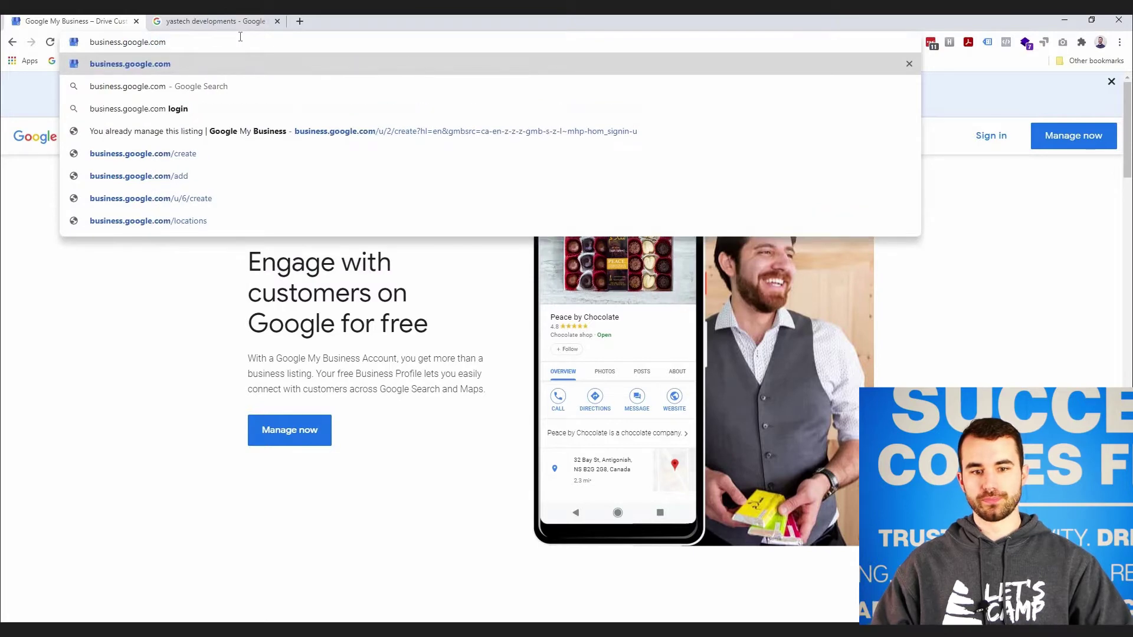
key(Return)
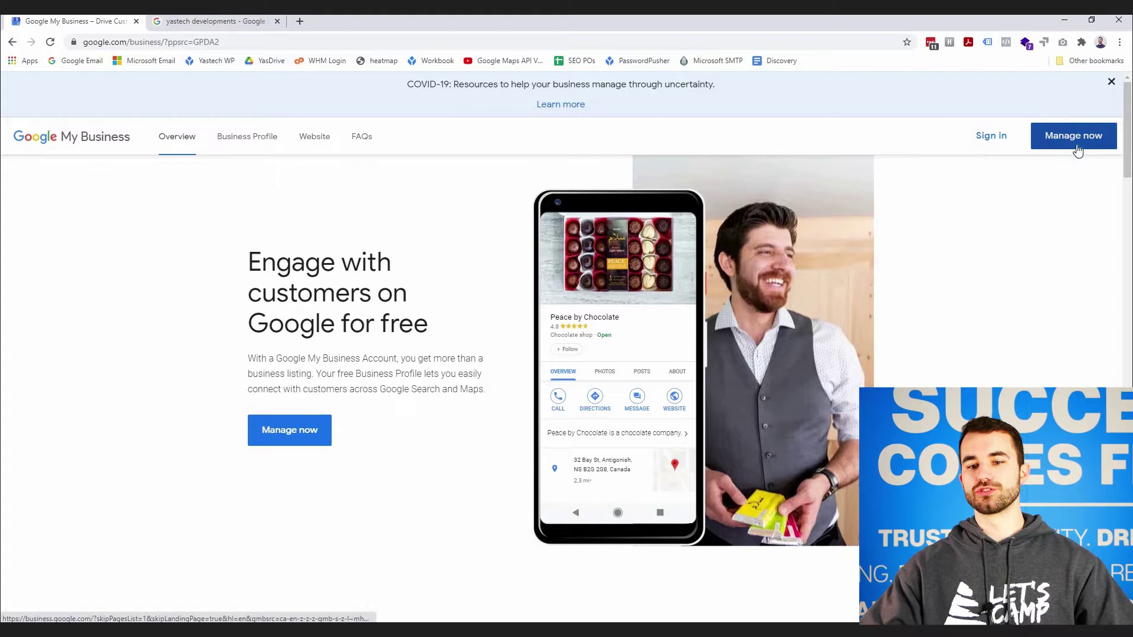
- Sign in and confirm which Google account is active on the Find and manage page
click(984, 140)
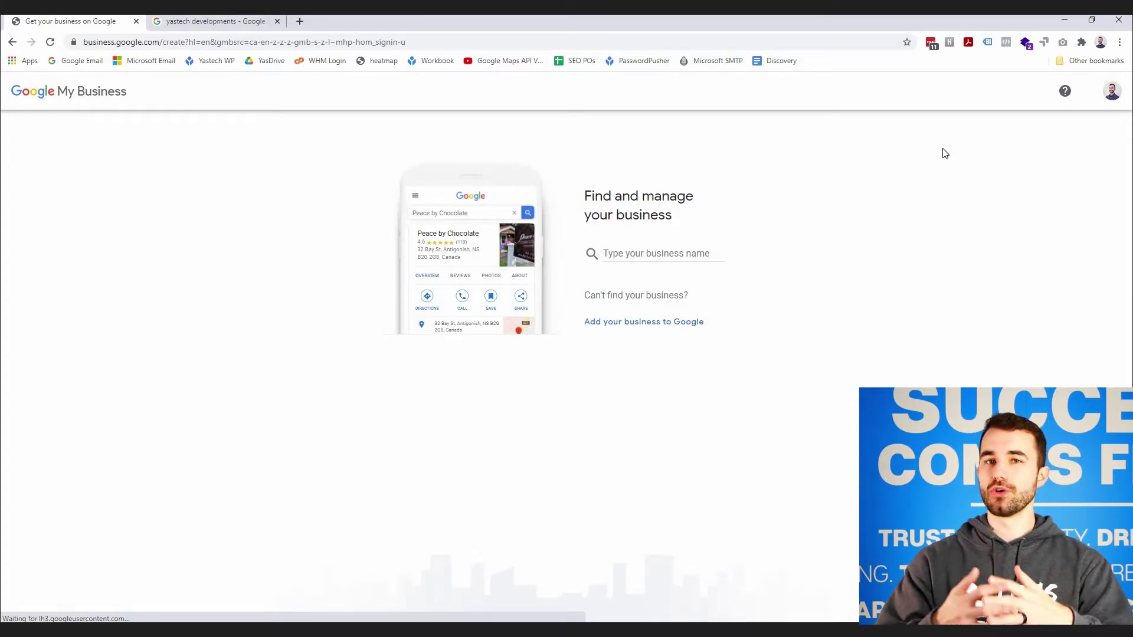
click(1110, 94)
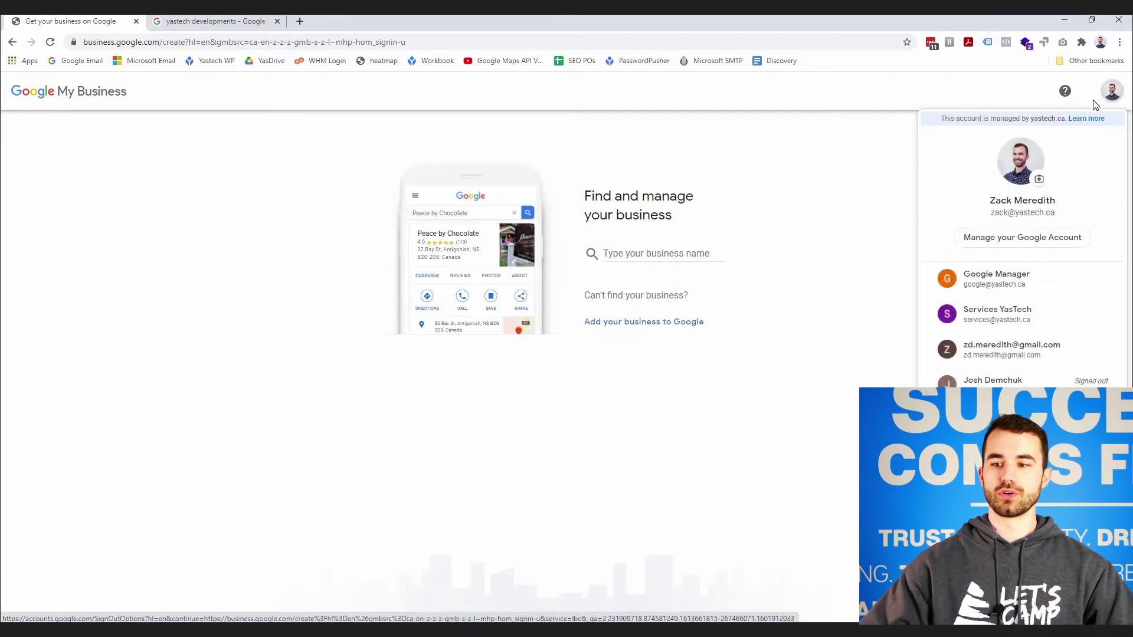
click(865, 180)
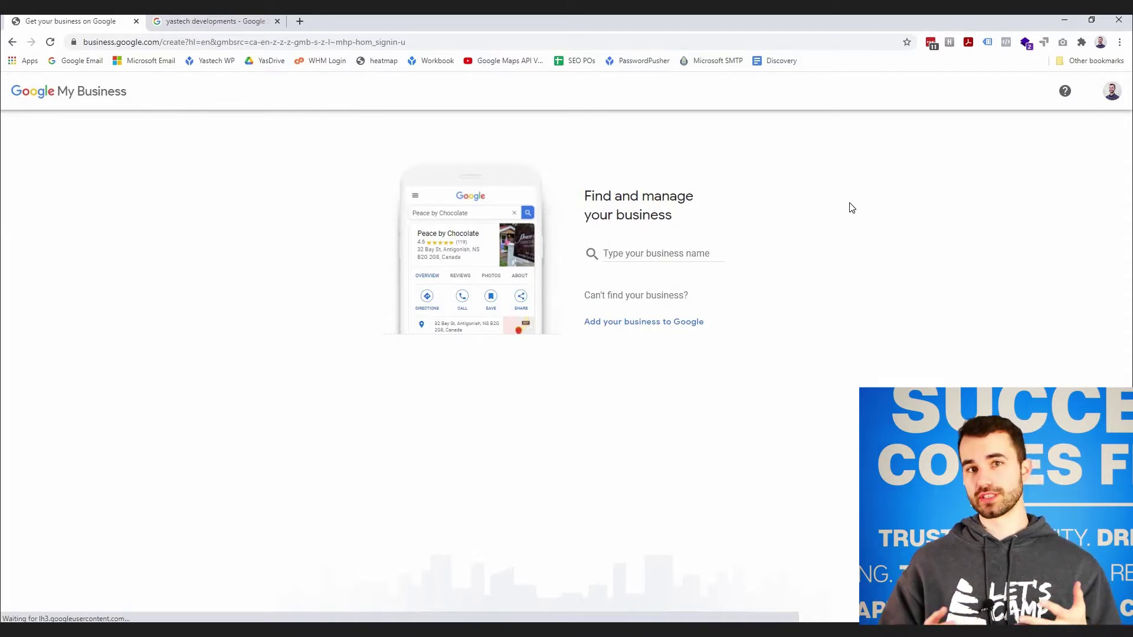
- Enter 'test business' in the business-name search field
click(638, 254)
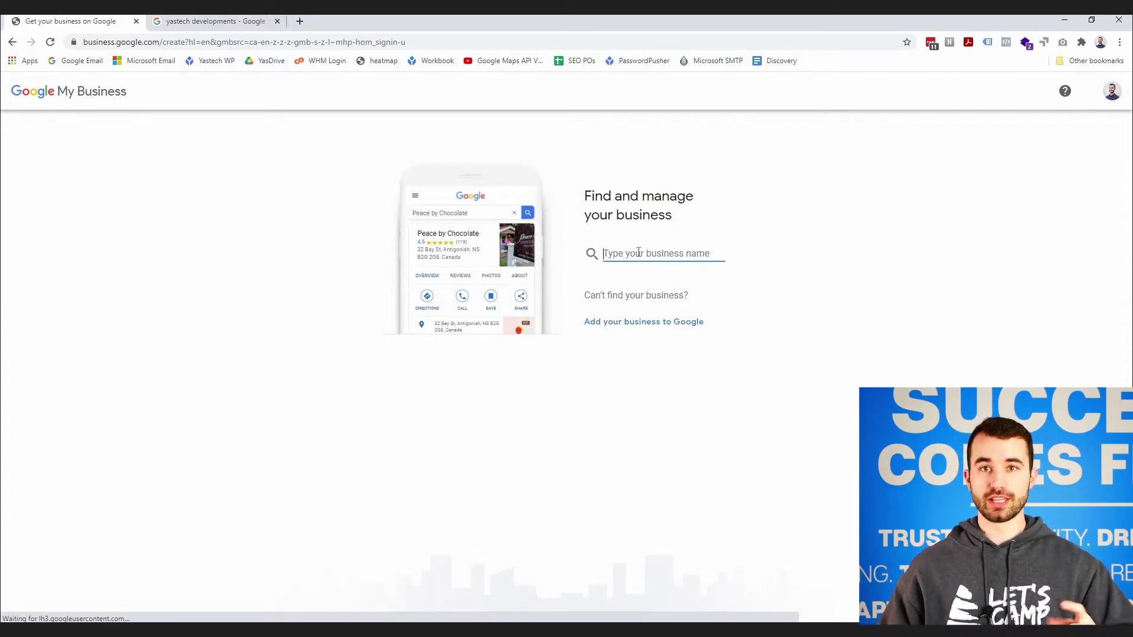
text(test )
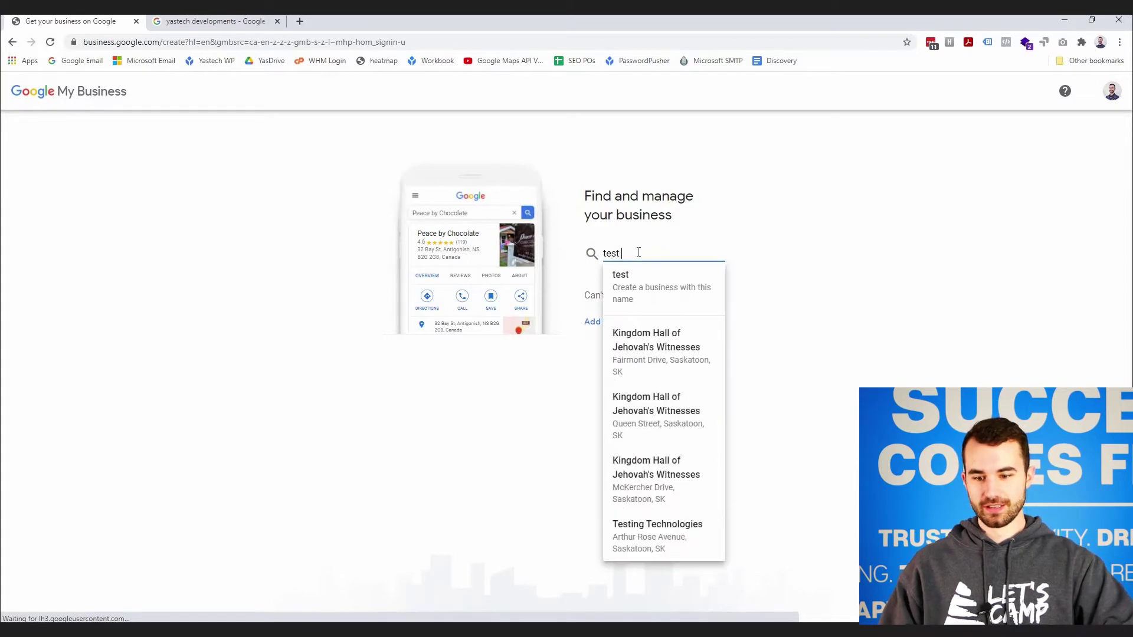
text(business)
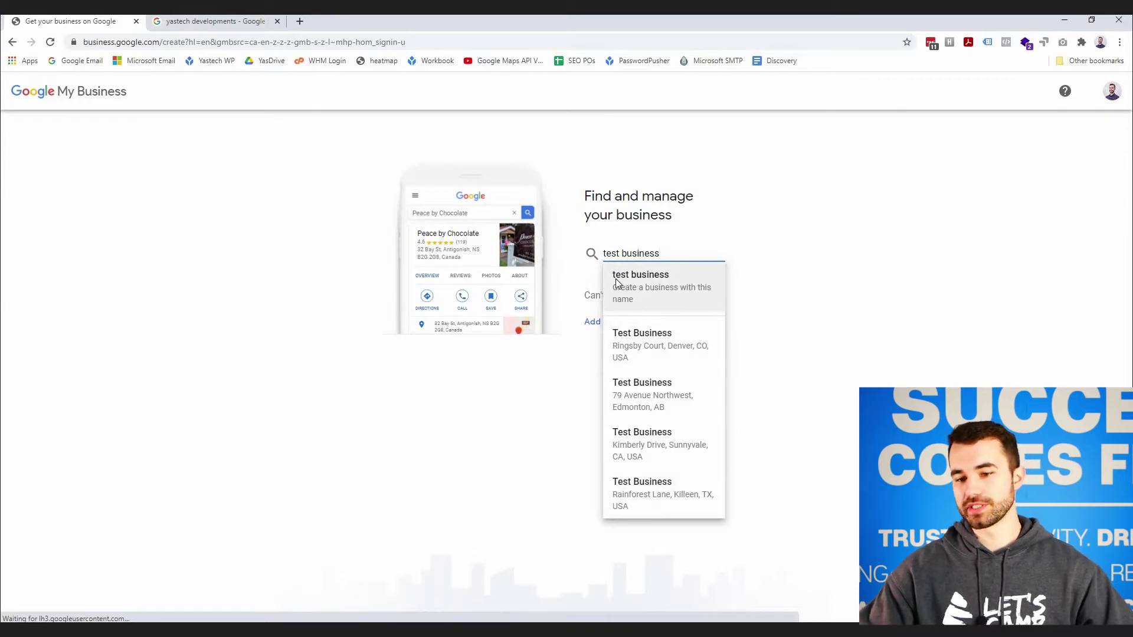
- Choose to create a new business named 'test business' and continue to the category step
click(671, 295)
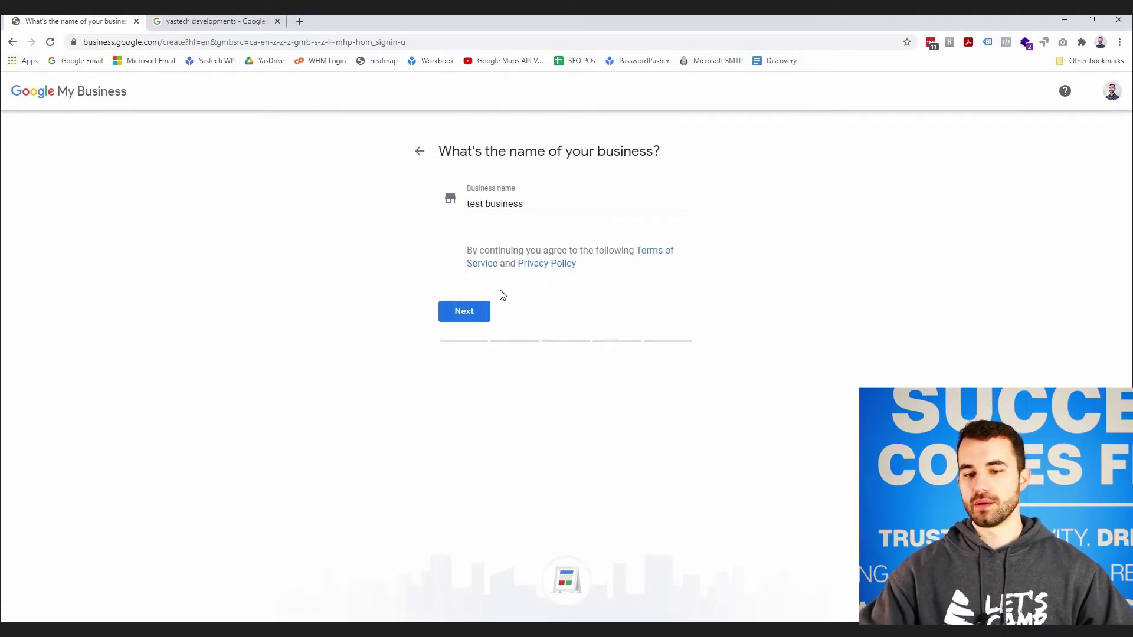
click(464, 204)
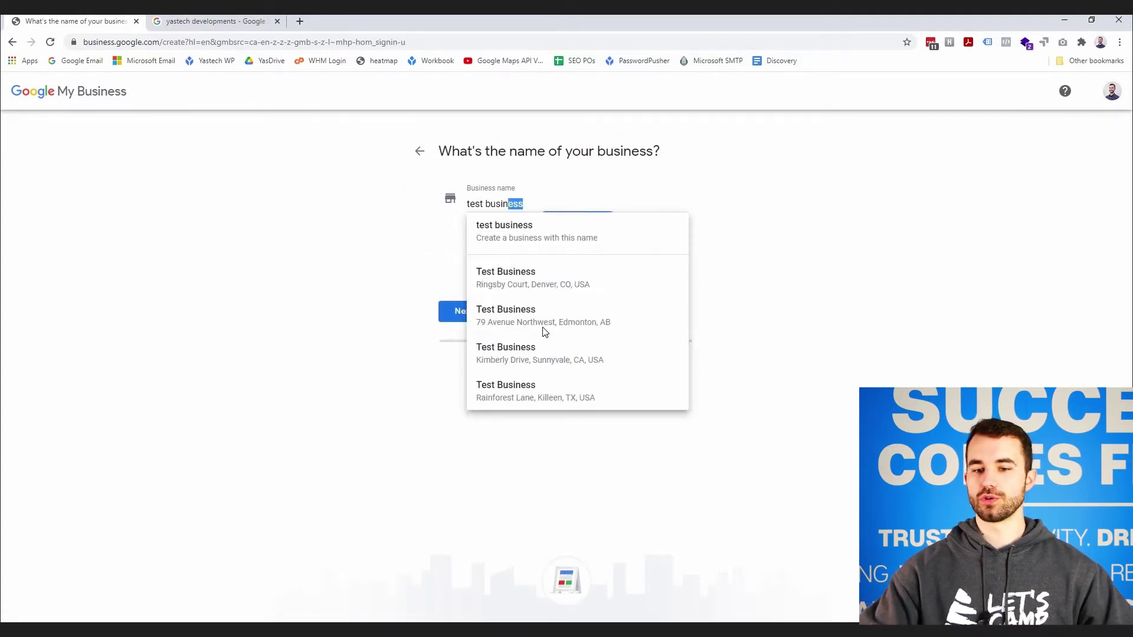
click(404, 256)
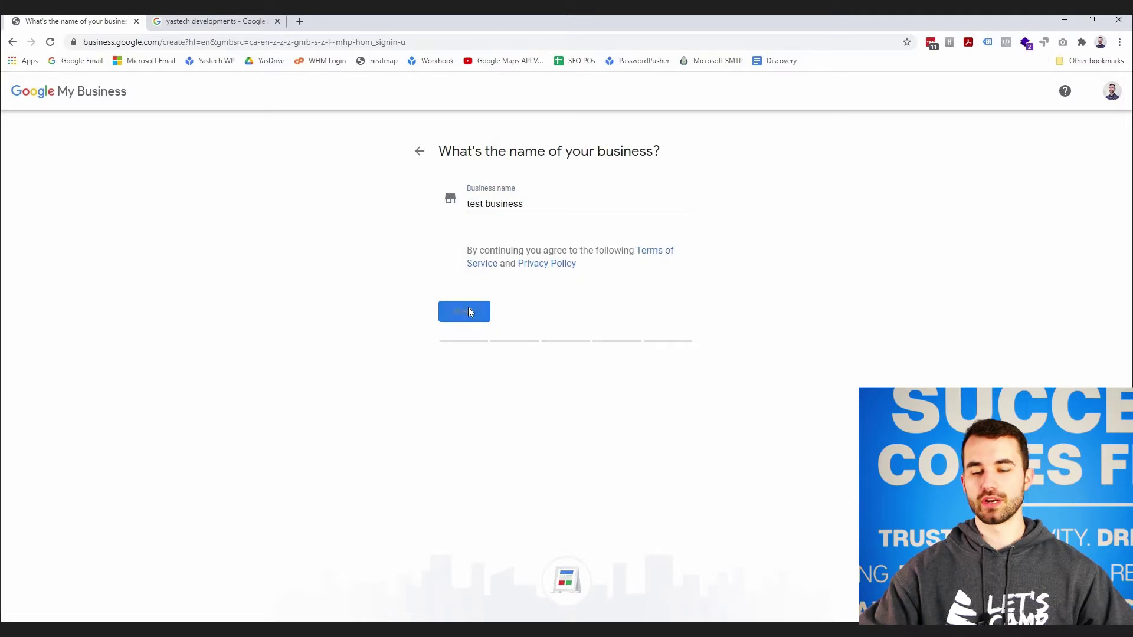
click(469, 308)
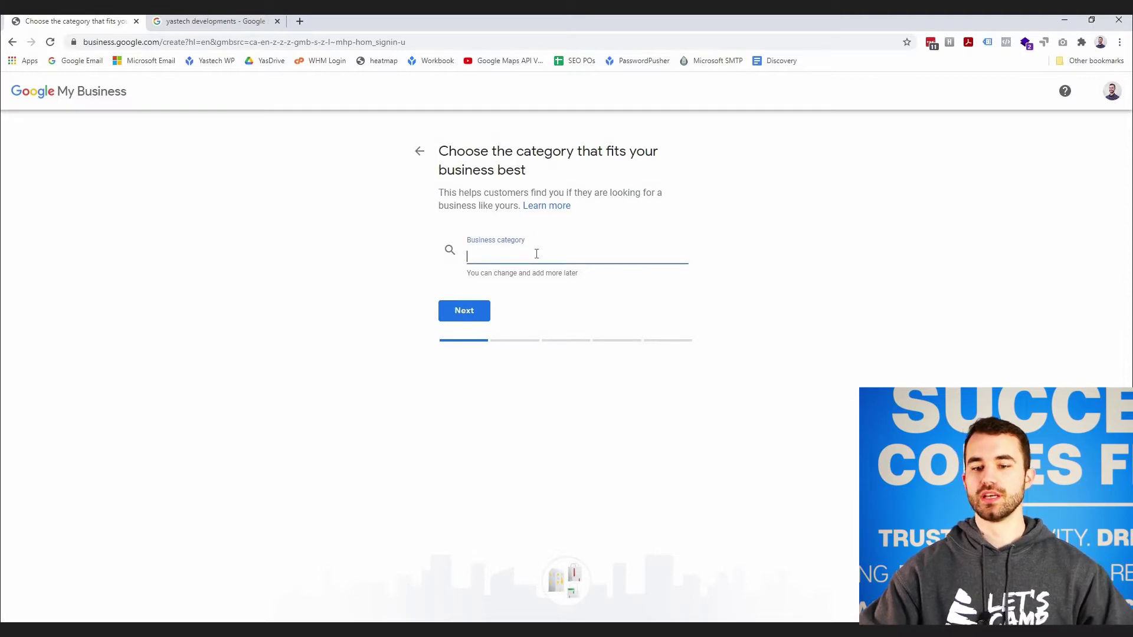
- Search 'website' and set the business category to Web Designer
text(test)
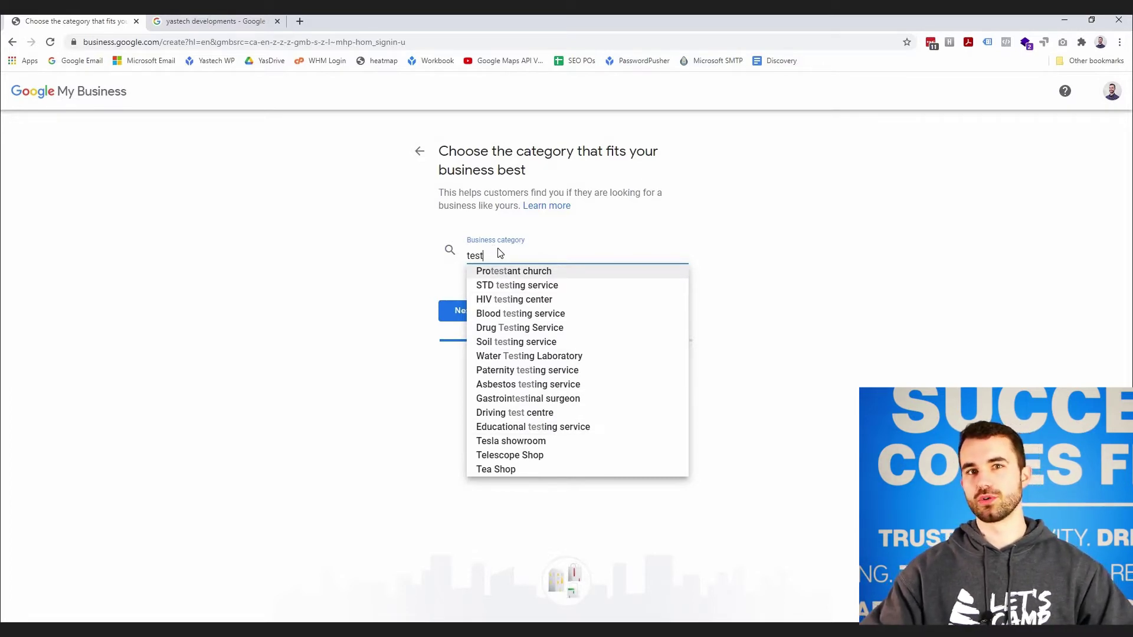
double_click(515, 254)
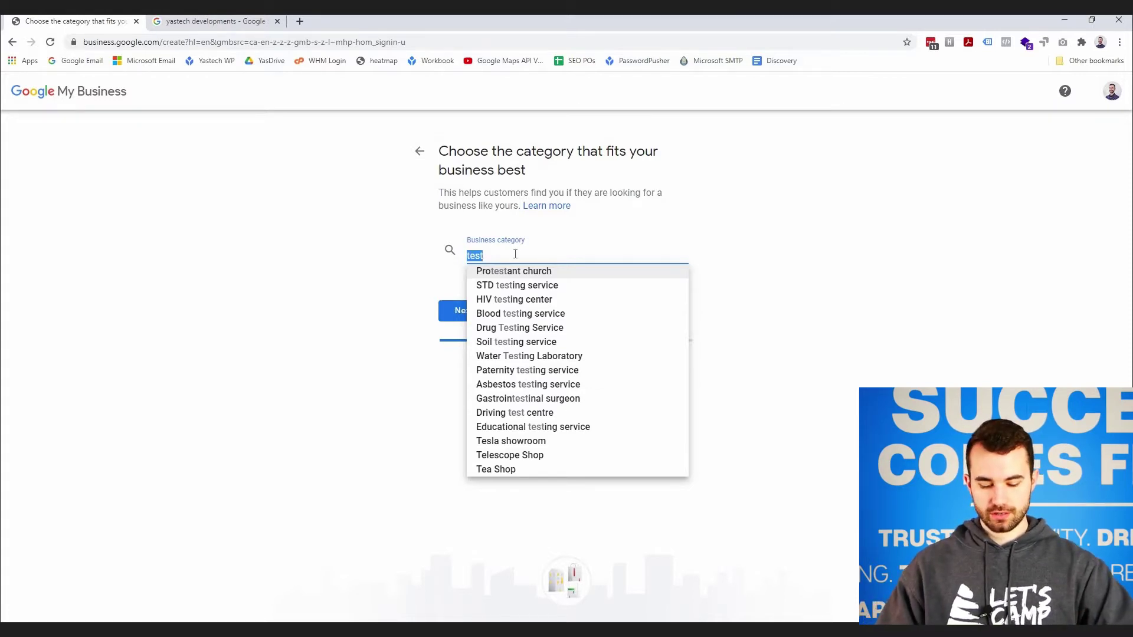
text(website)
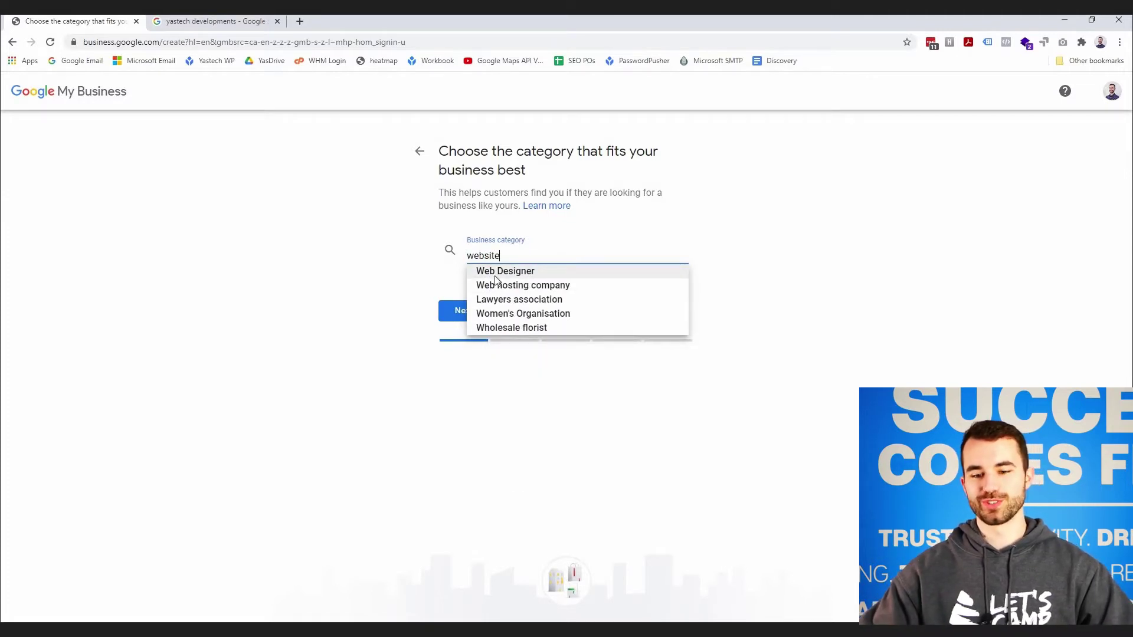
click(496, 273)
click(462, 311)
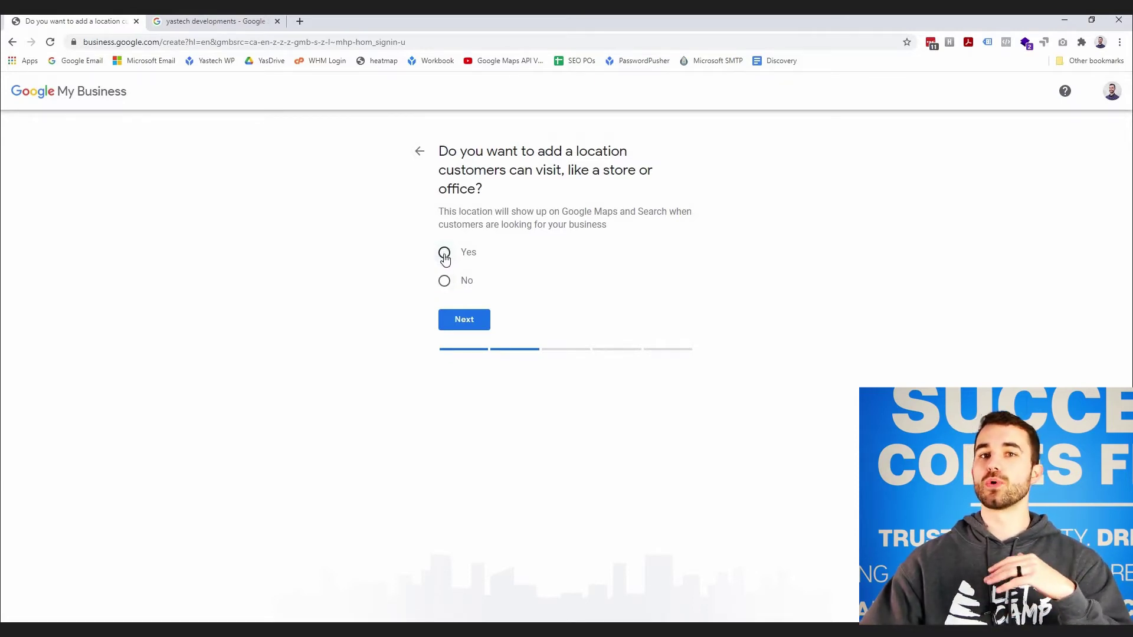
- Answer whether customers can visit a location, then continue to the service-area step
click(445, 281)
click(482, 324)
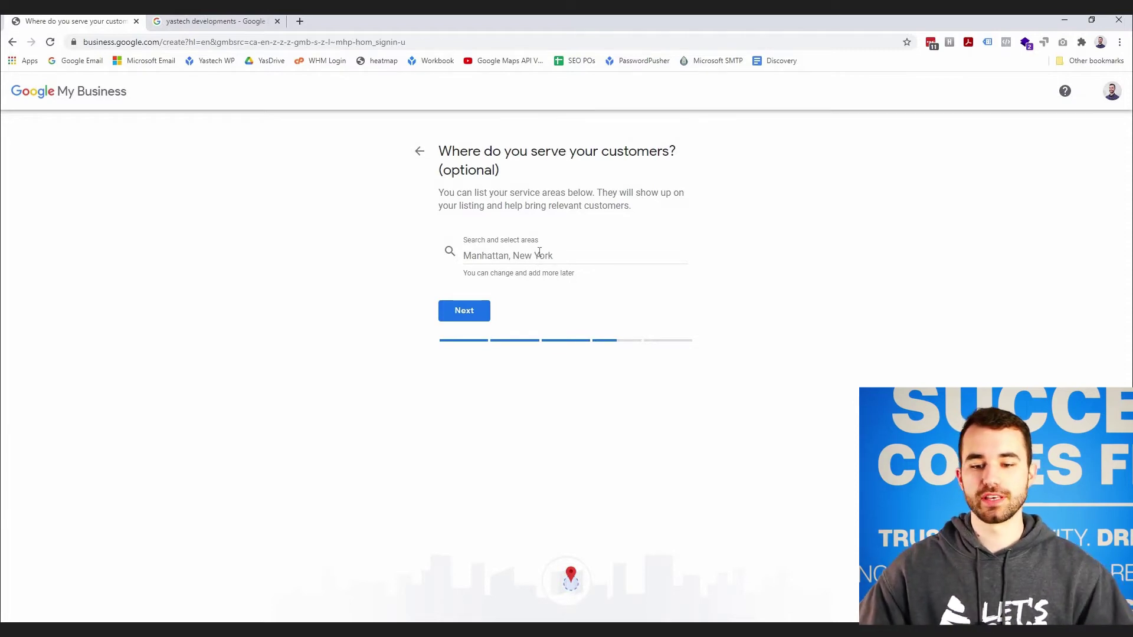
- Search 'saskatoon' and add Saskatoon, SK, Canada as the service area
click(539, 252)
text(saskatoon)
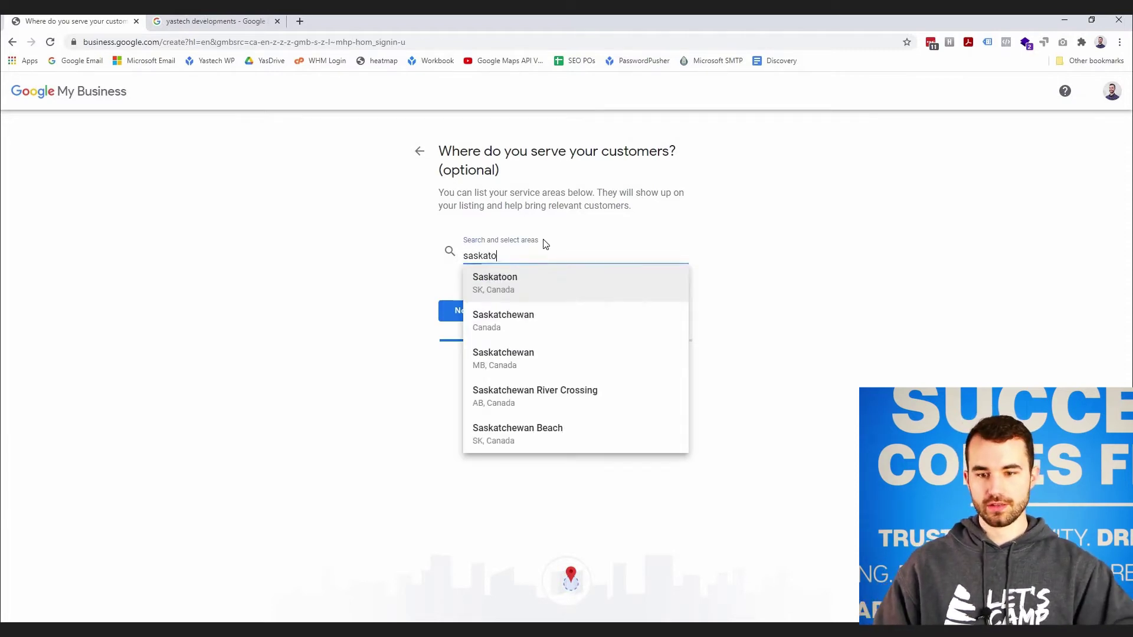
click(521, 276)
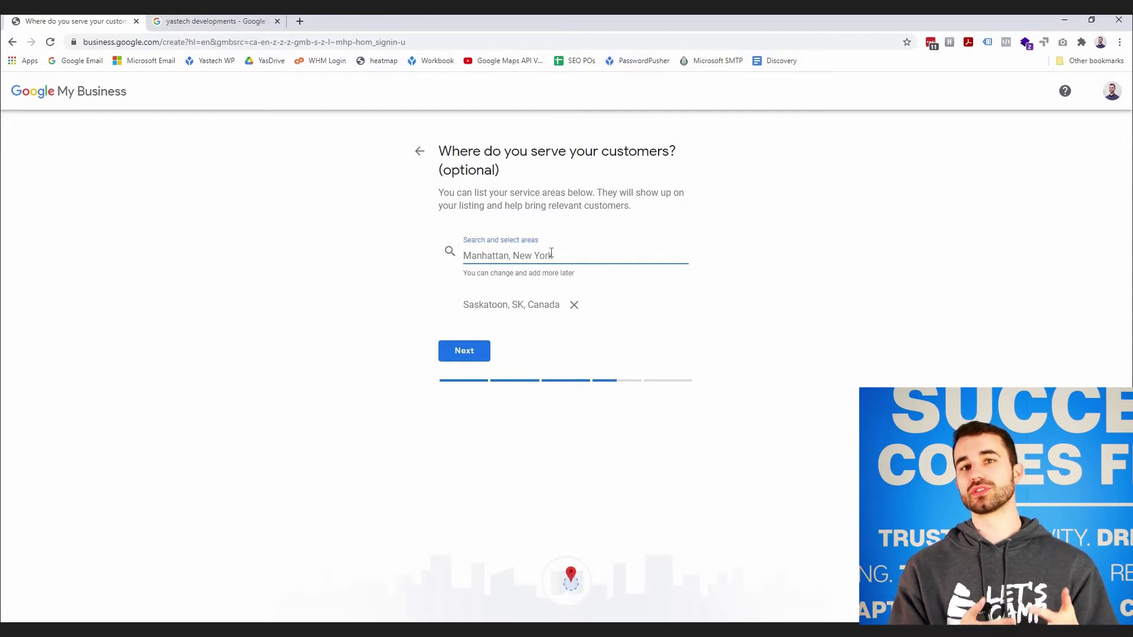
text(saskatoon)
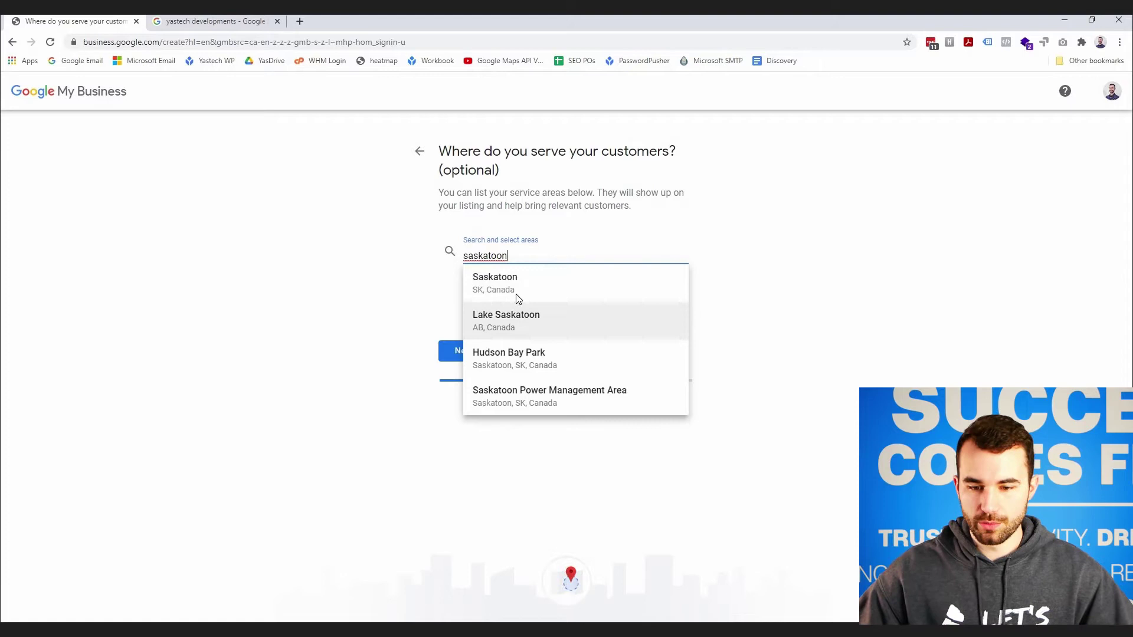
click(519, 289)
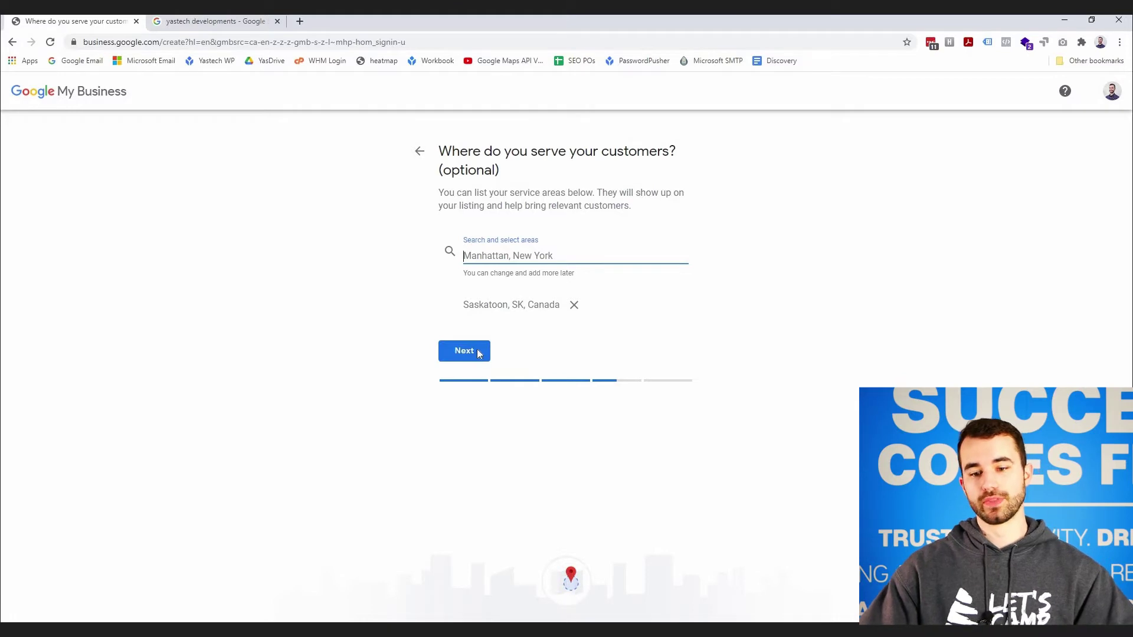
- Fill contact details with a saved phone number and the website yastech.ca
click(480, 354)
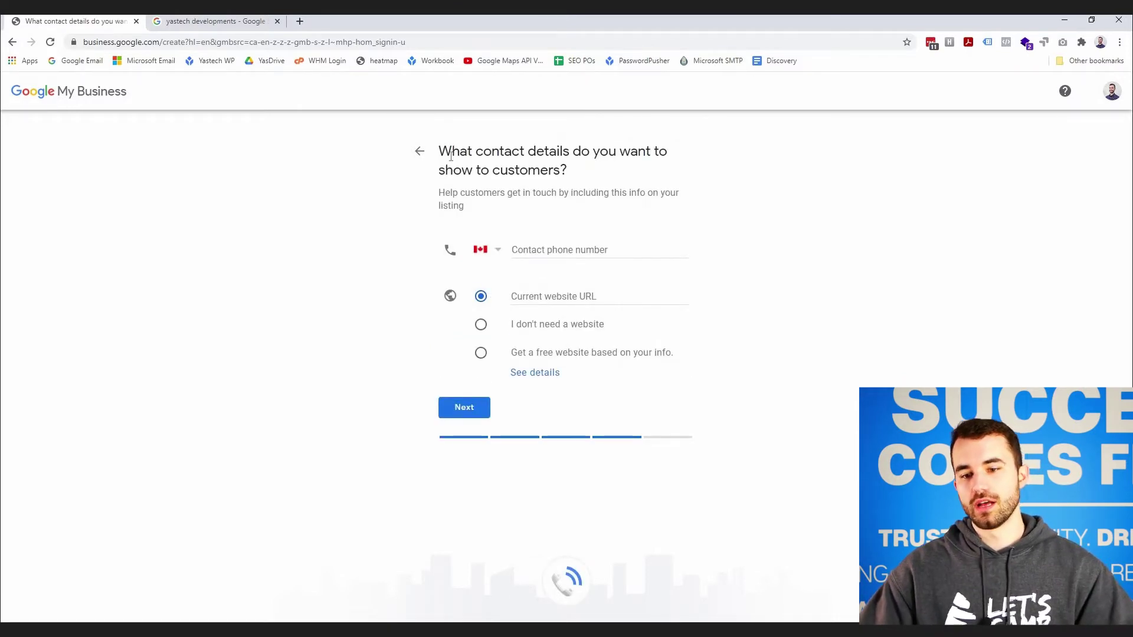
click(555, 254)
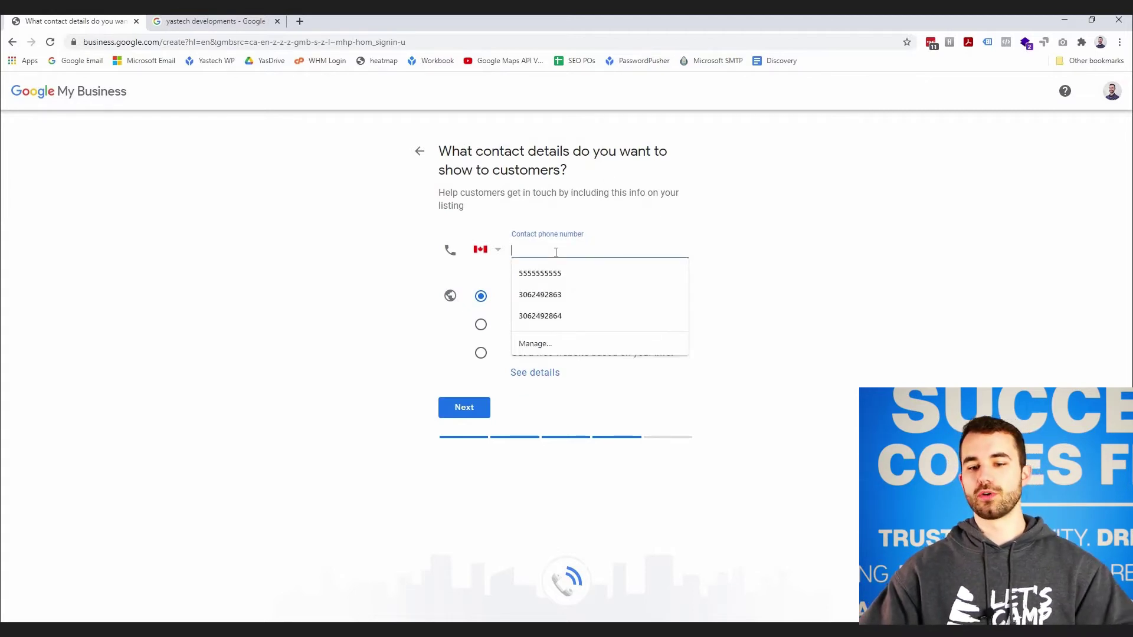
click(591, 263)
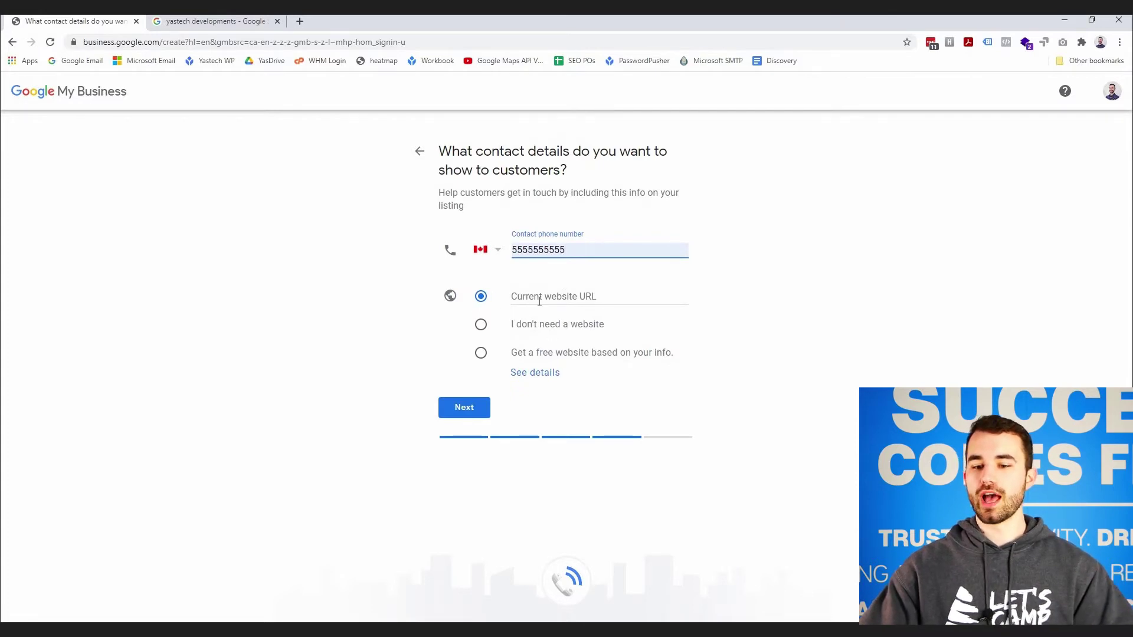
click(581, 296)
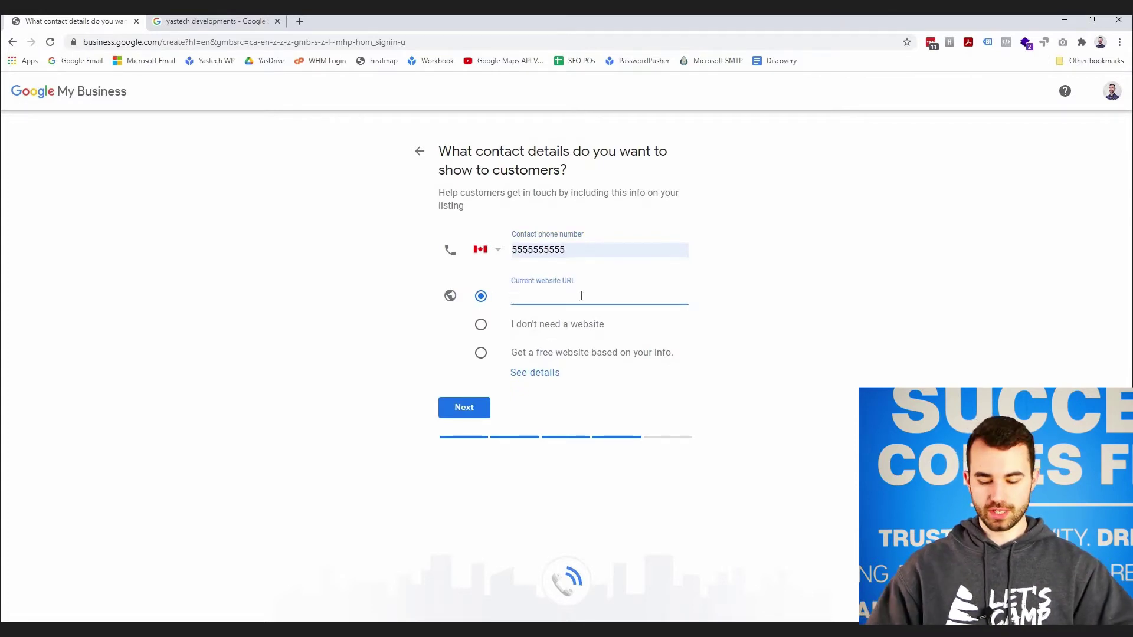
text(yastech.)
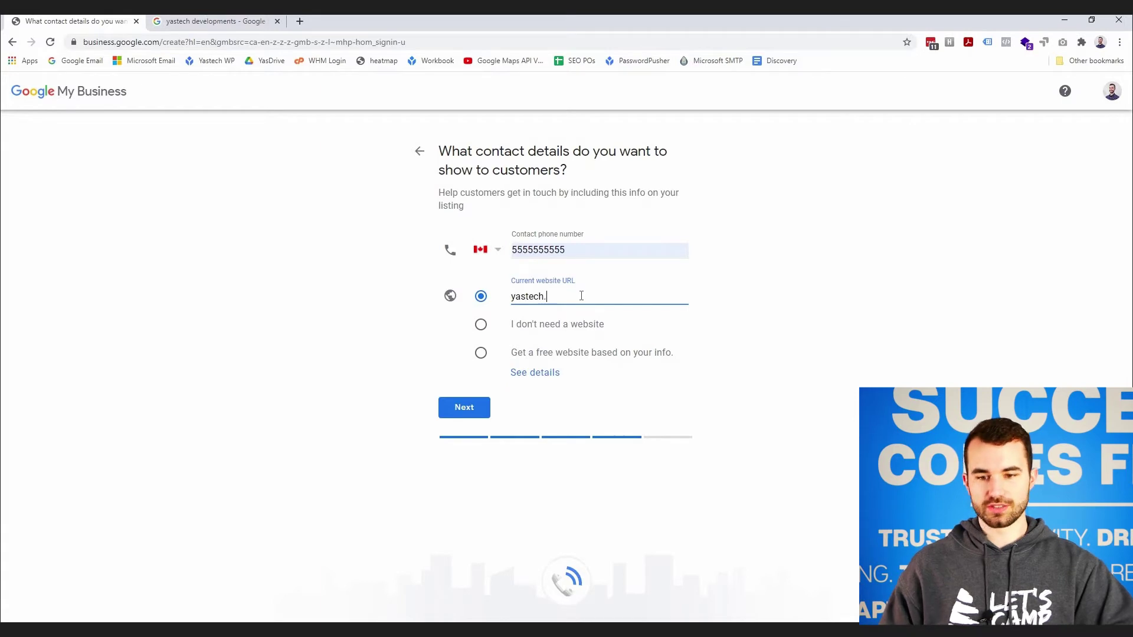
text(ca)
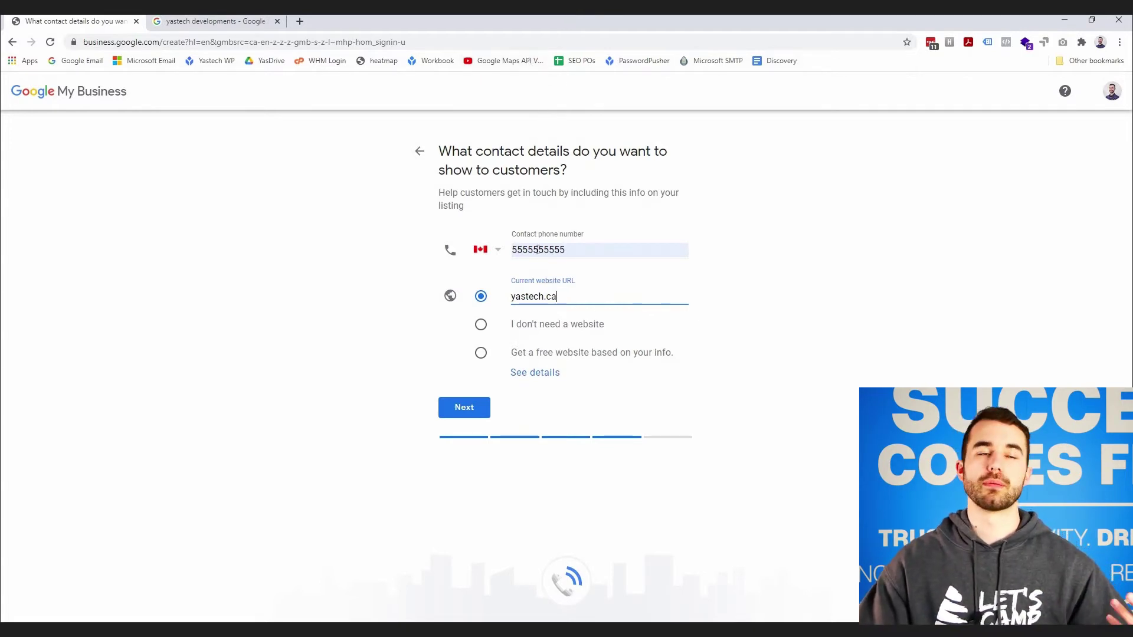
- Retype the business phone number after the form rejects it
click(476, 411)
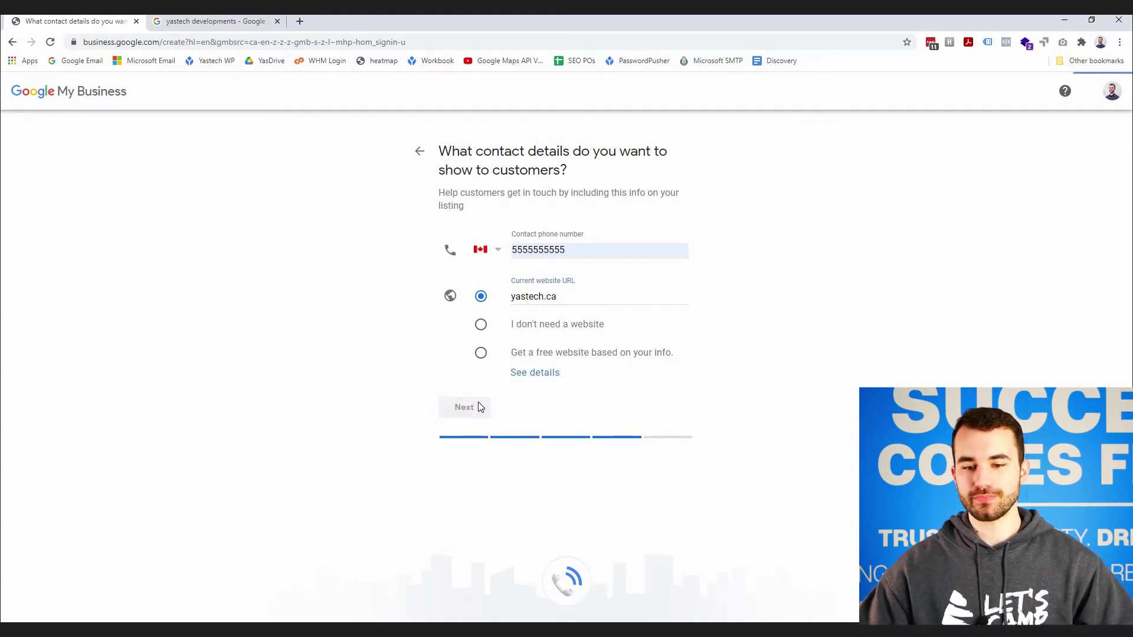
double_click(502, 252)
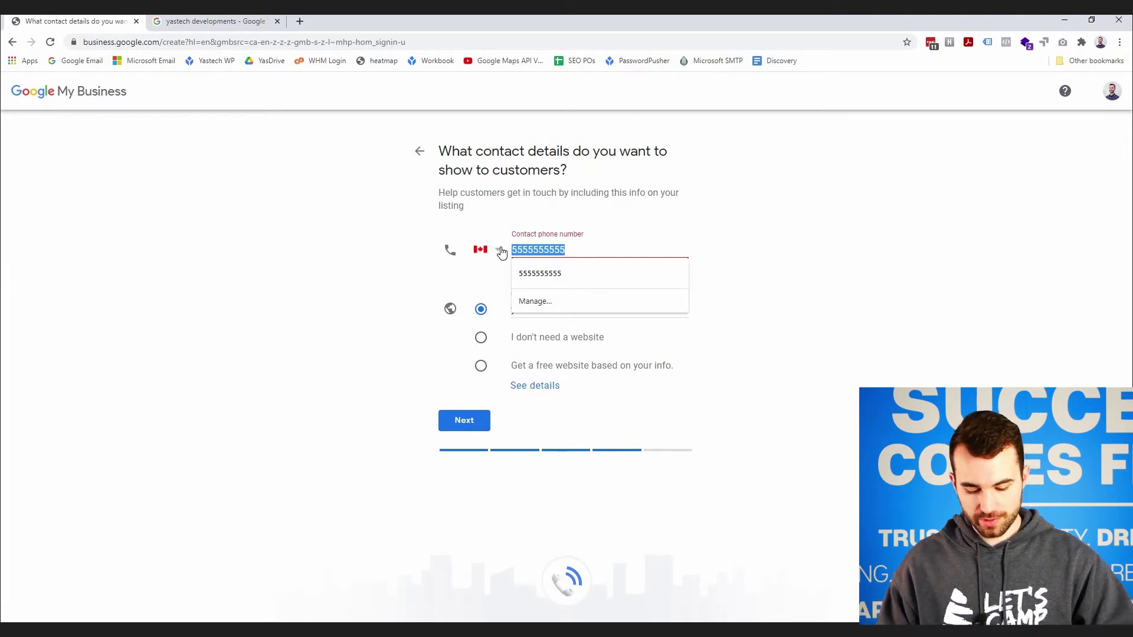
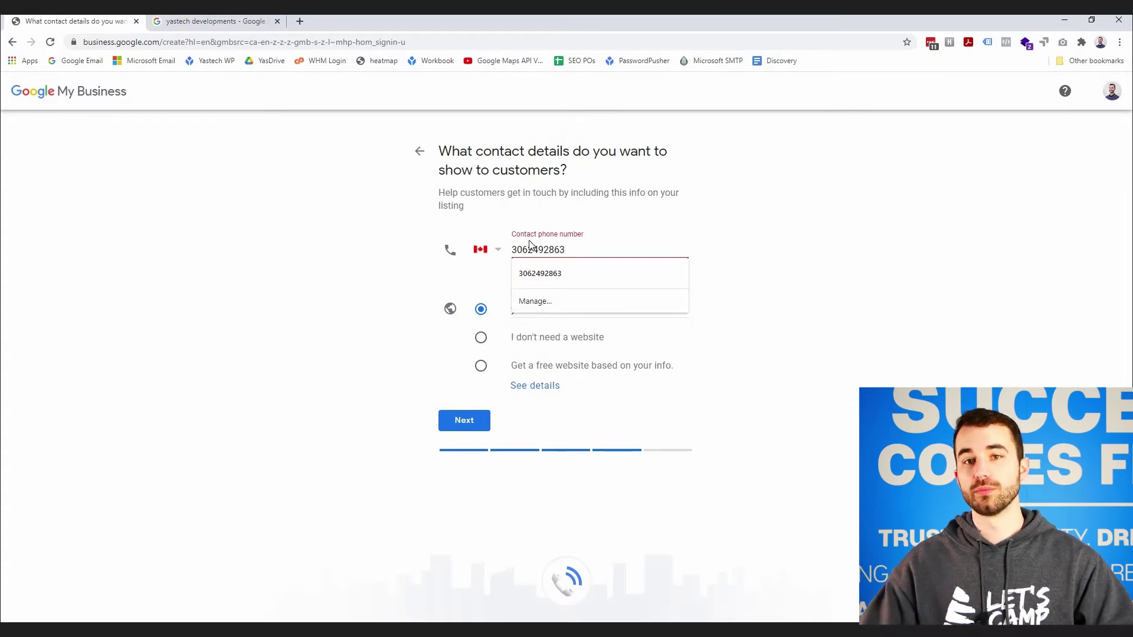
click(495, 315)
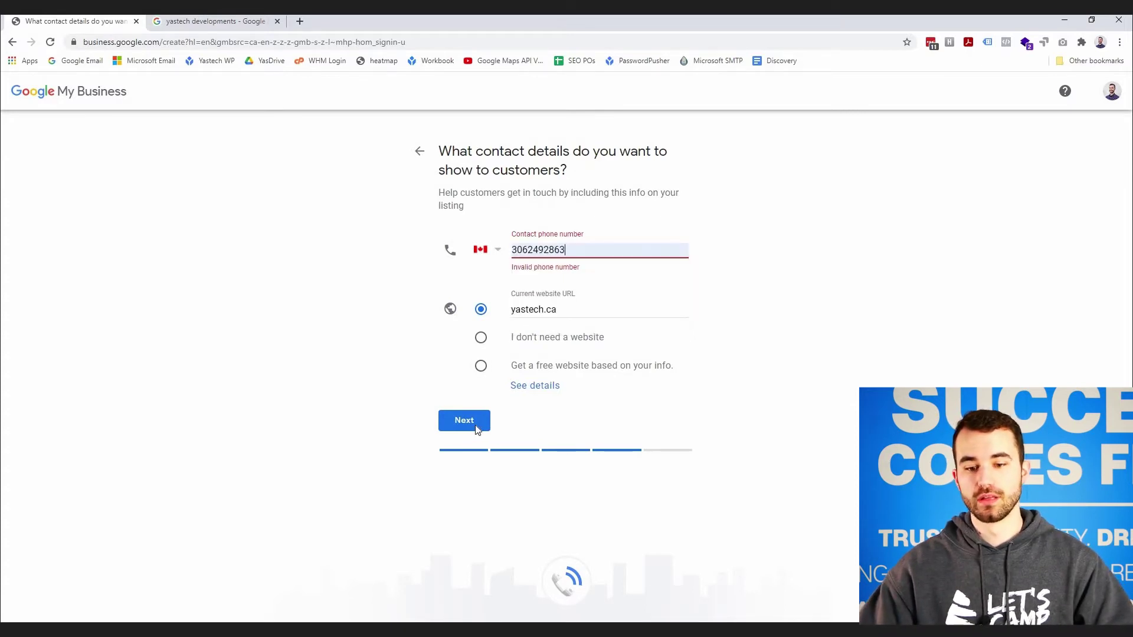
- Submit the contact details to reach 'Finish and manage this listing'
click(476, 423)
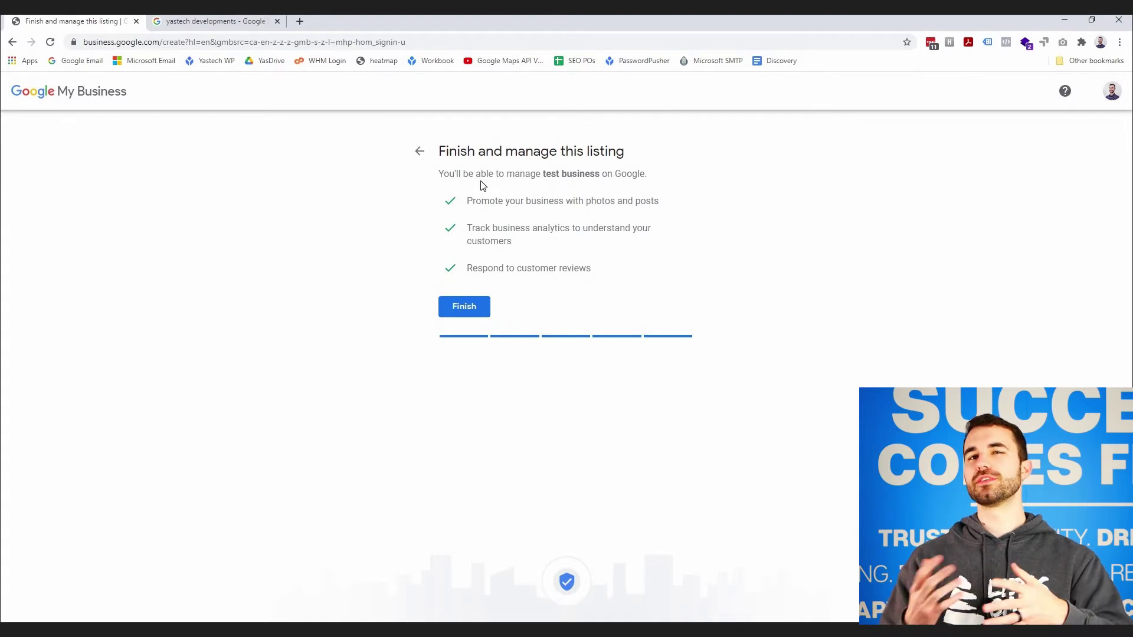
- Finish the listing, fill the saved Saskatoon mailing address with province Saskatchewan, and submit
click(453, 313)
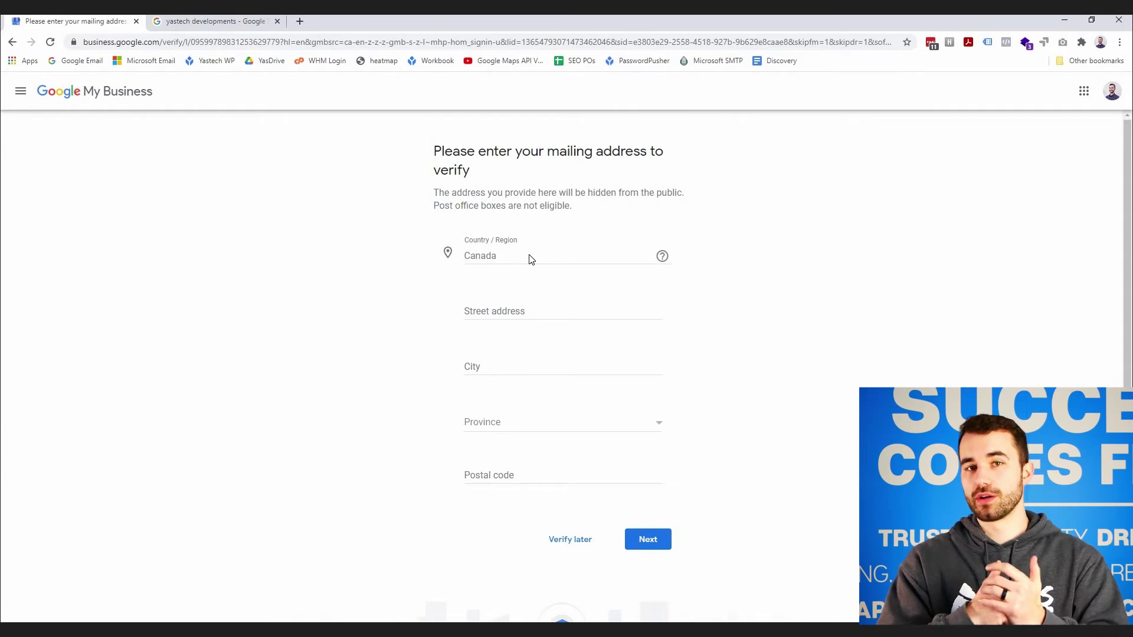
click(512, 307)
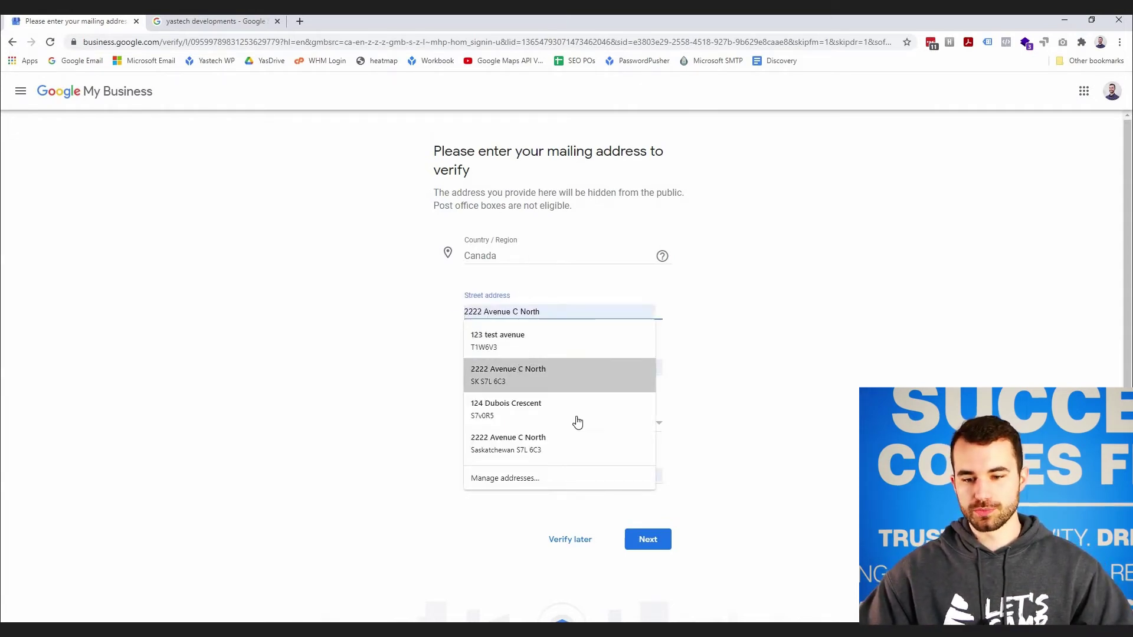
key(Return)
click(515, 423)
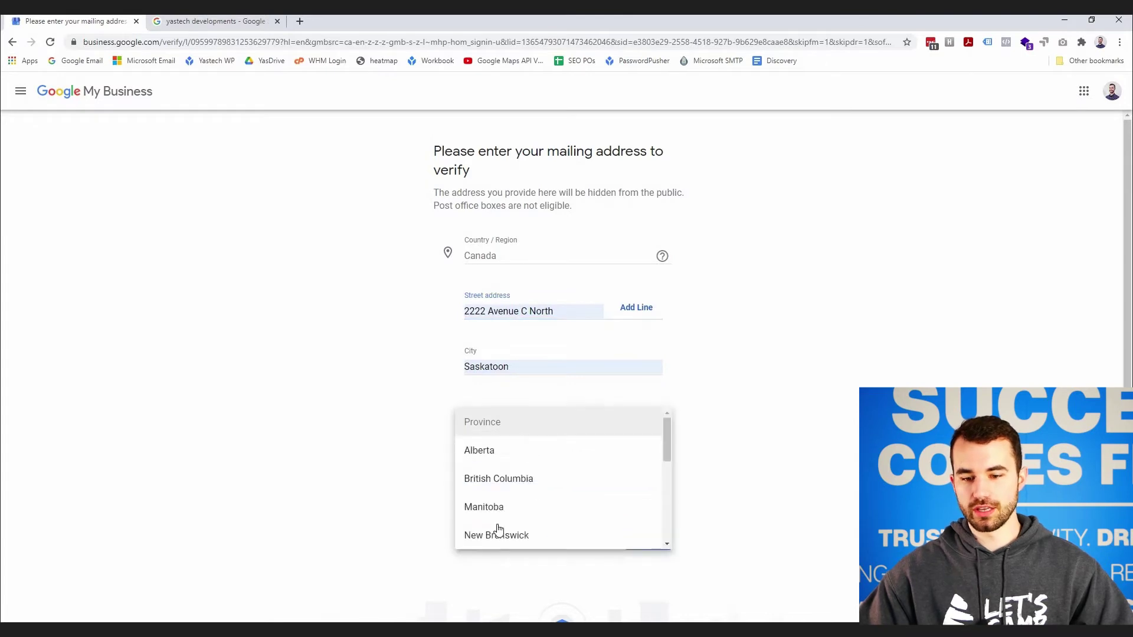
scroll(526, 506, down, 5)
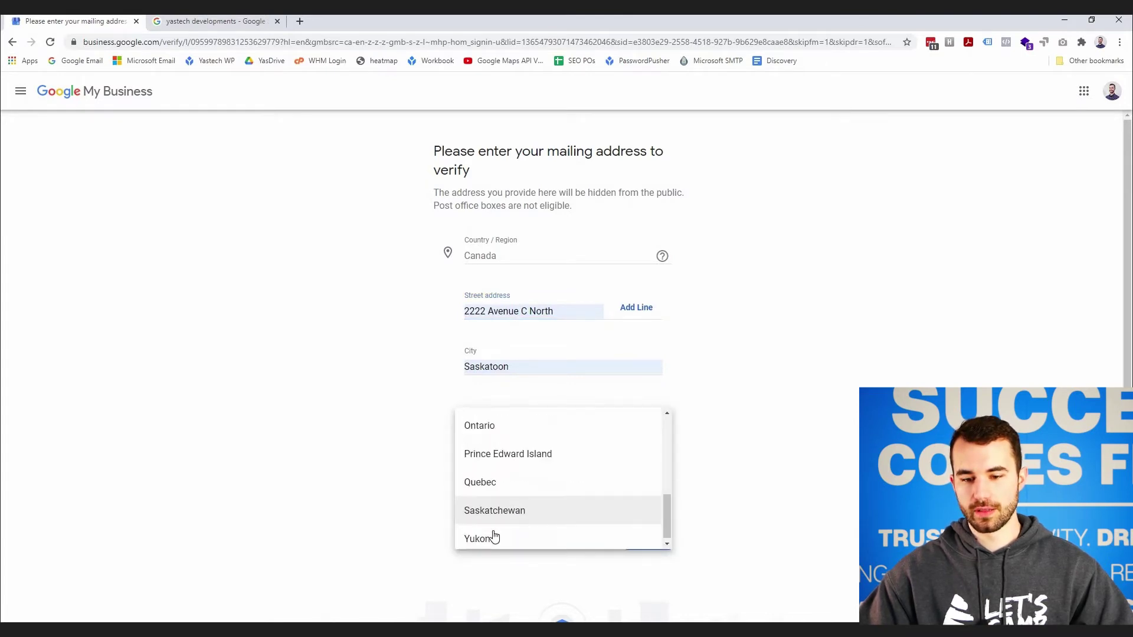
click(346, 405)
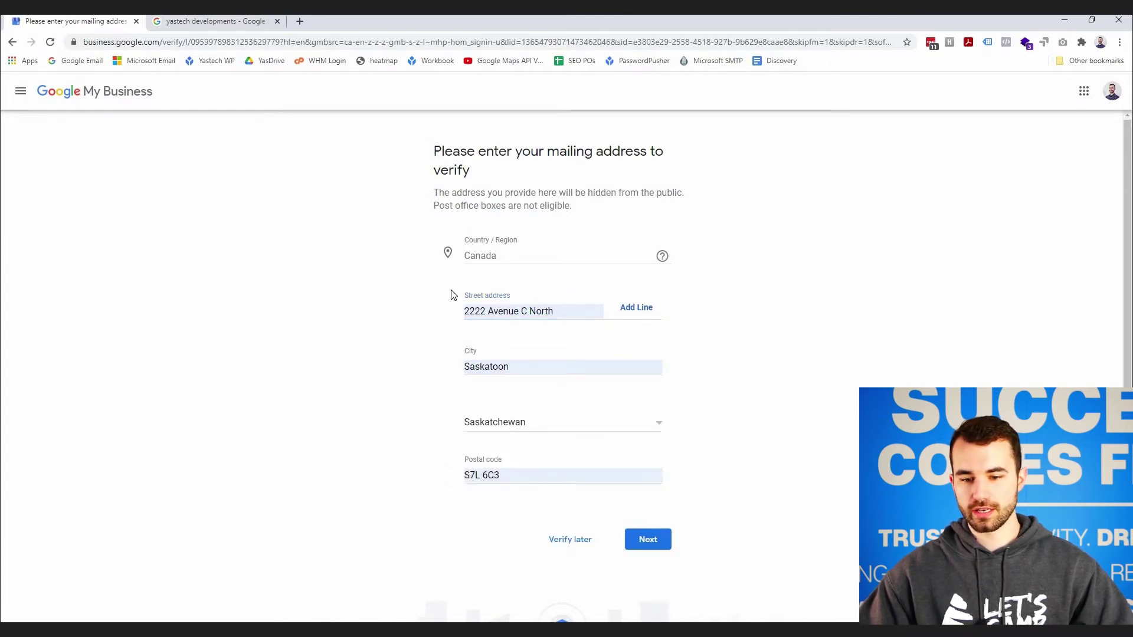
click(650, 547)
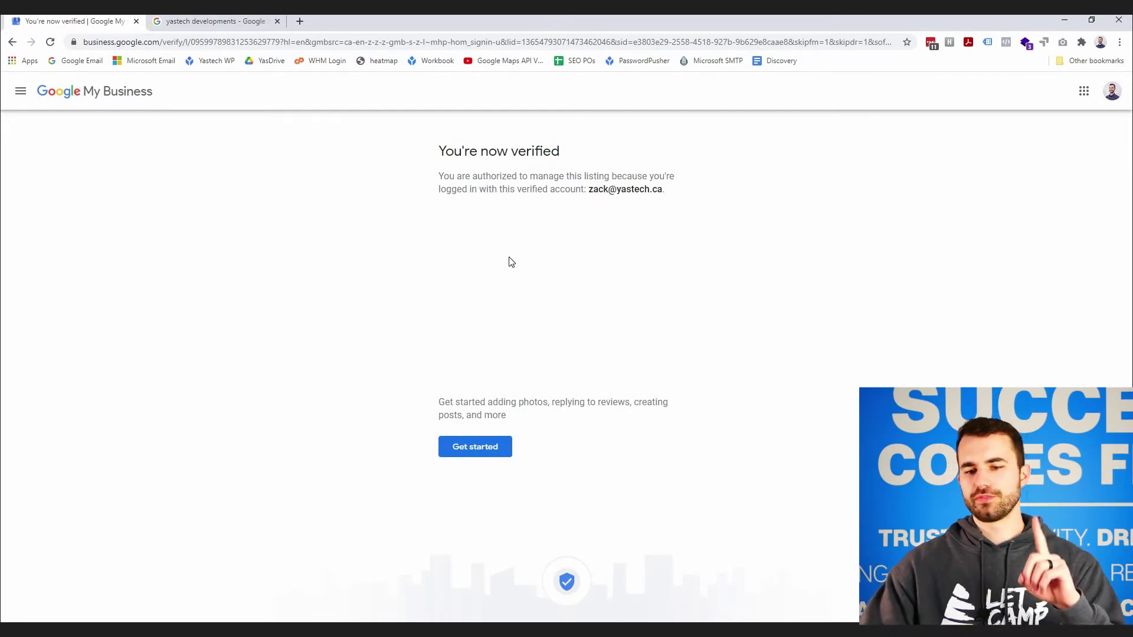
- Begin completing the profile and save Application development as an offered service
click(475, 447)
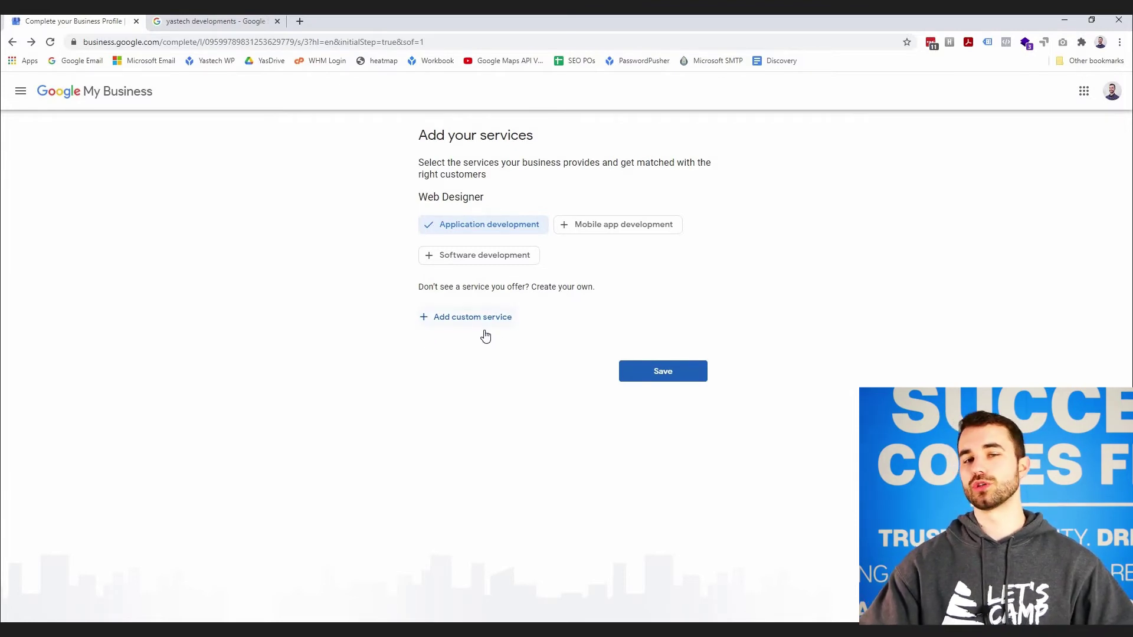
click(646, 366)
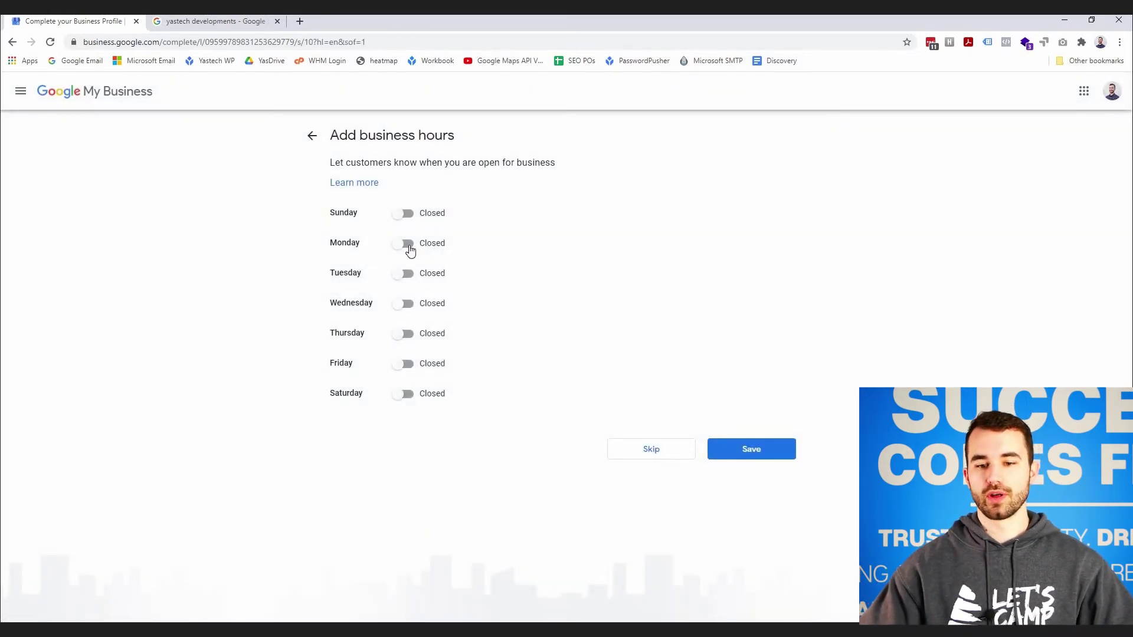
- Mark Monday as open from 9:00 AM to 9:00 PM and save the hours
click(407, 243)
click(486, 244)
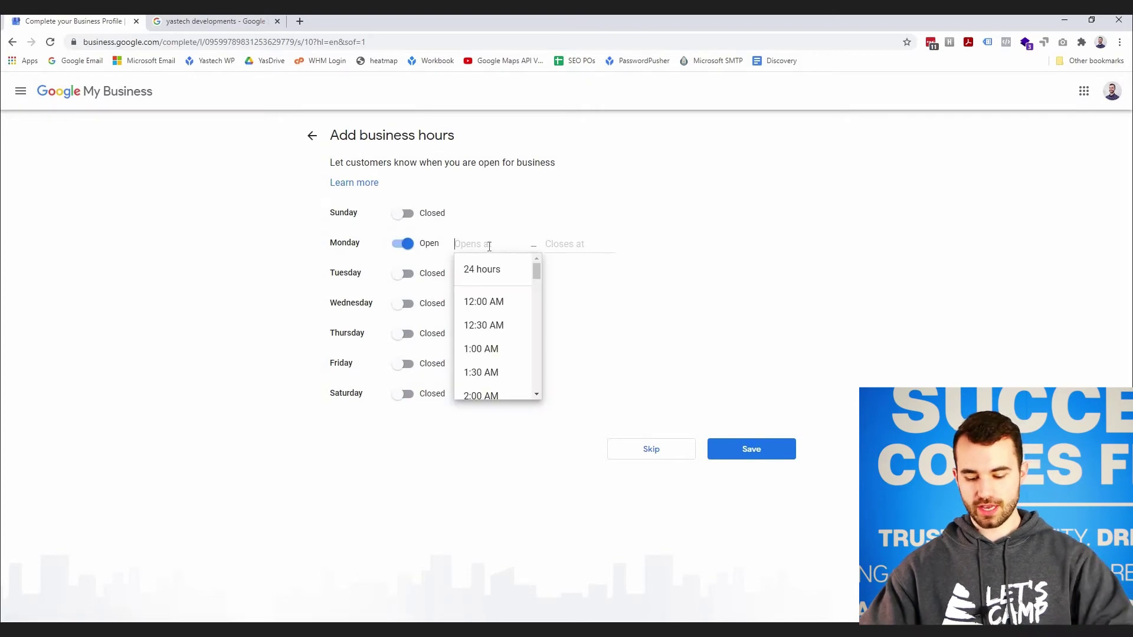
text(9)
click(561, 244)
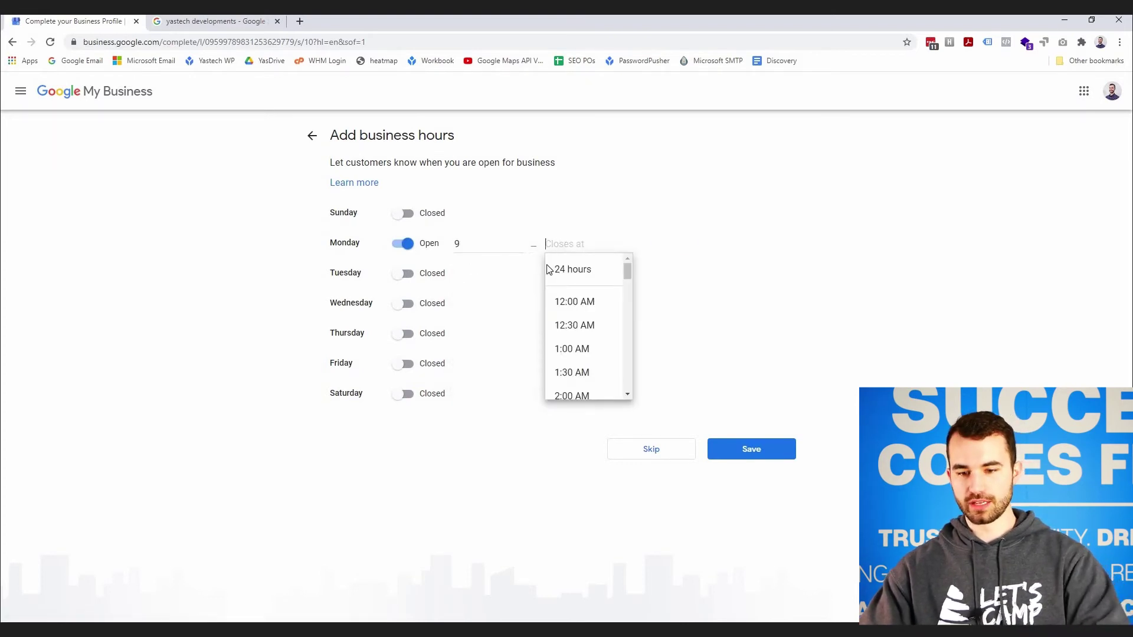
text(9)
click(498, 245)
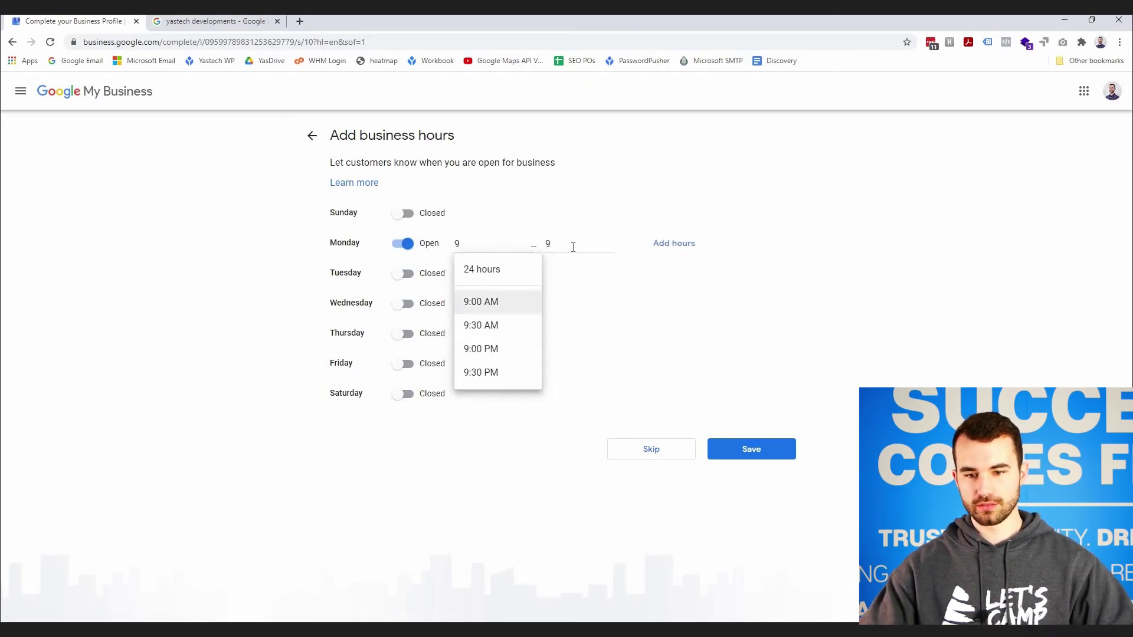
click(494, 301)
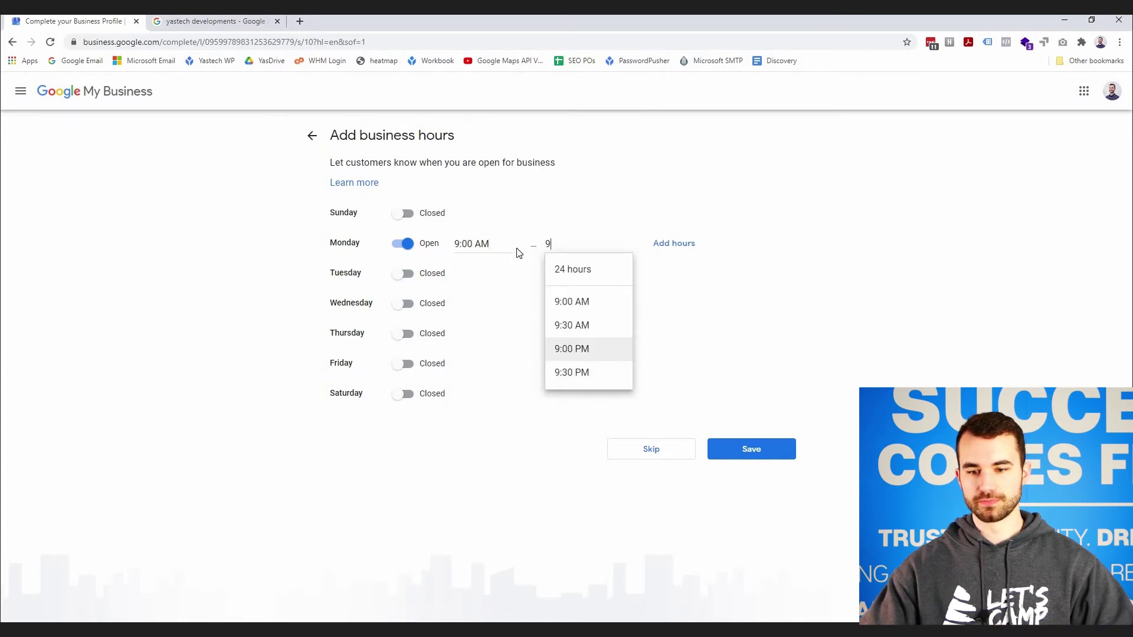
click(590, 349)
click(741, 449)
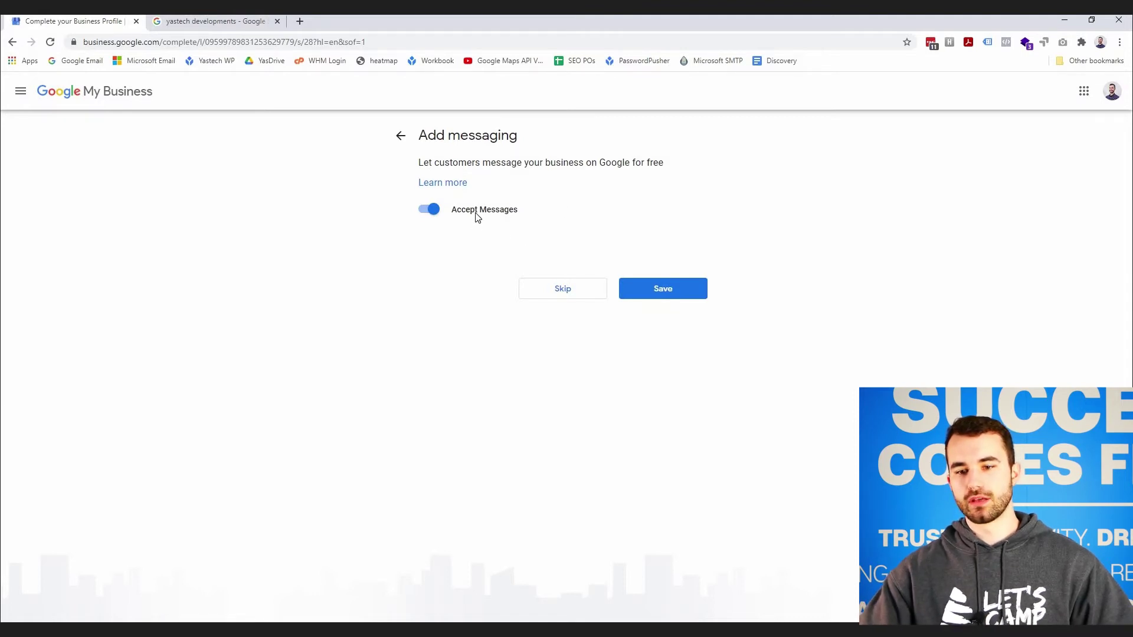
- Glance at the messaging help page, then save with Accept Messages left on
click(443, 182)
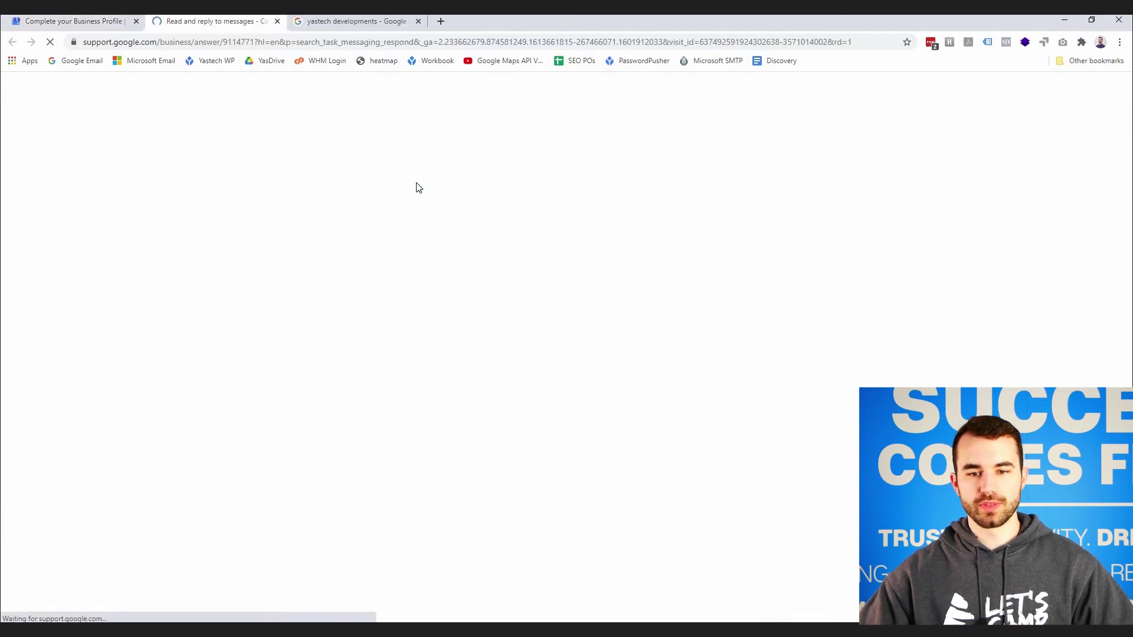
key(ctrl+w)
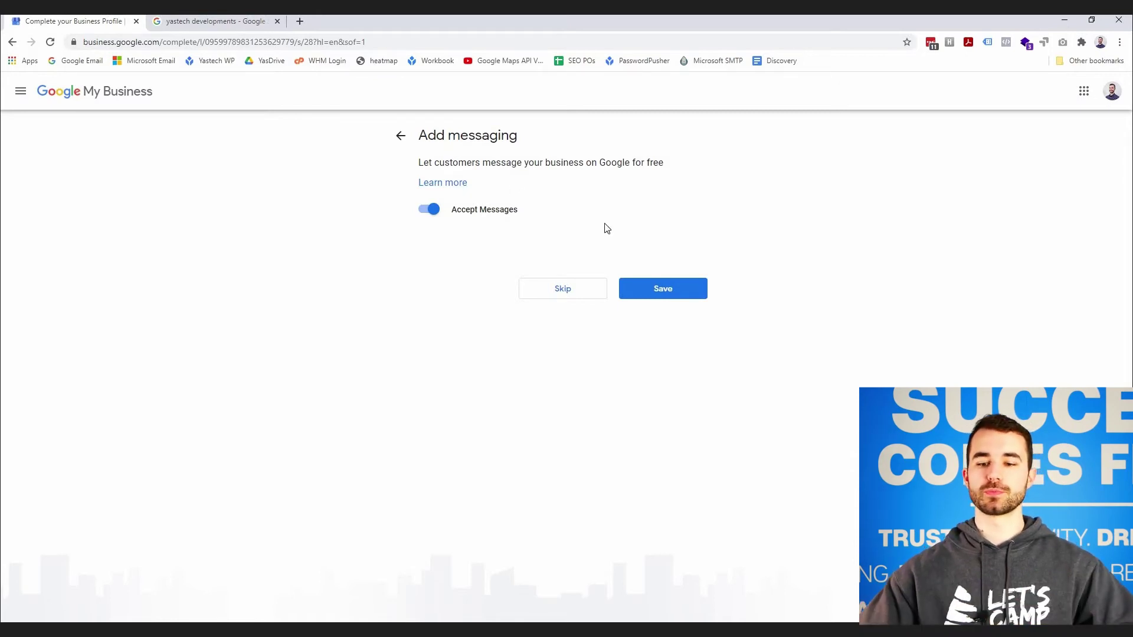
click(677, 293)
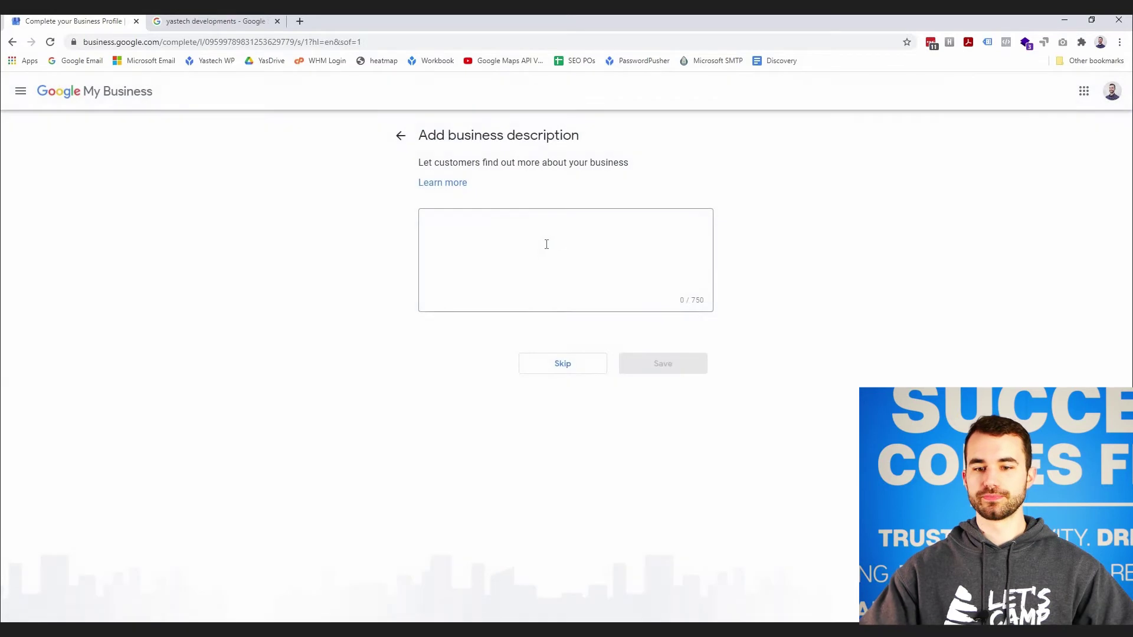
- Enter 'We build websites.' in the business description box
click(491, 227)
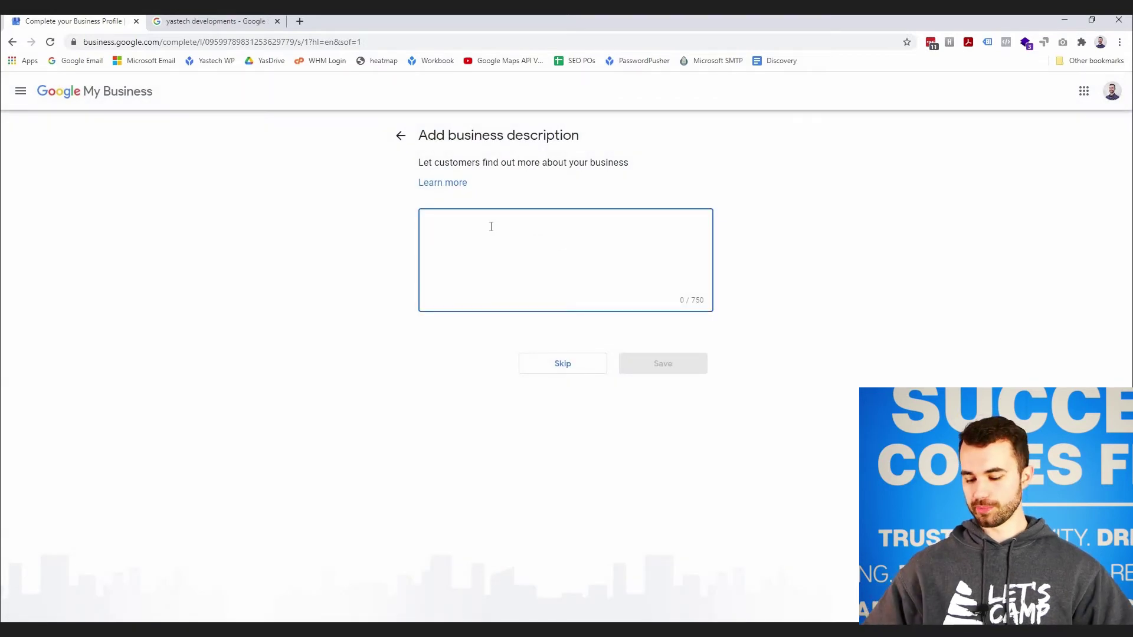
text(We buil)
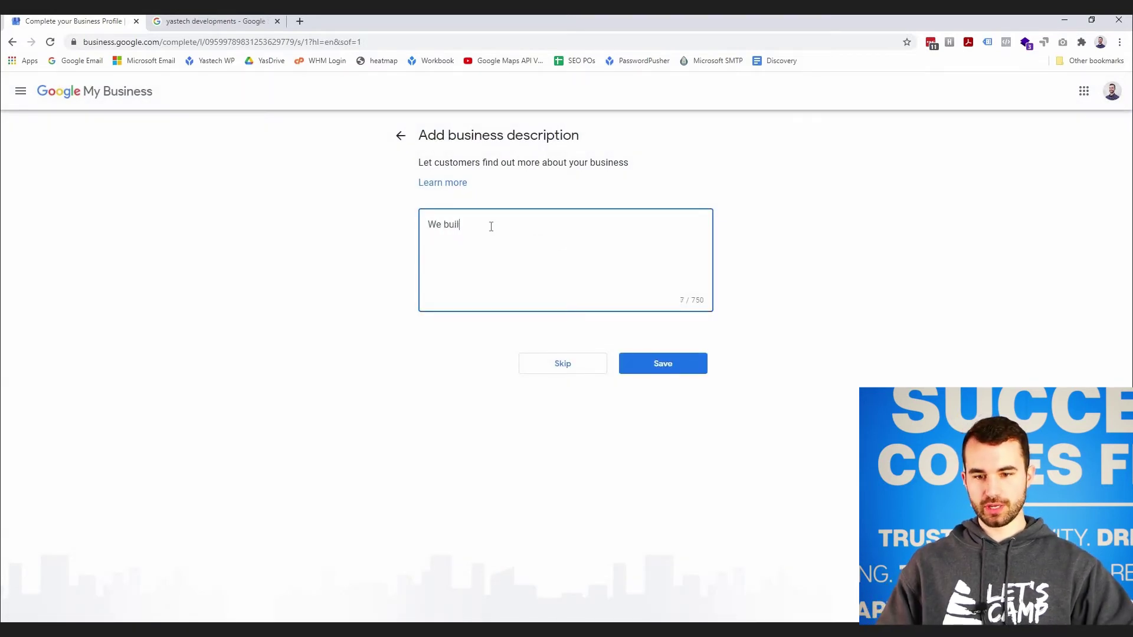
text(d websites.)
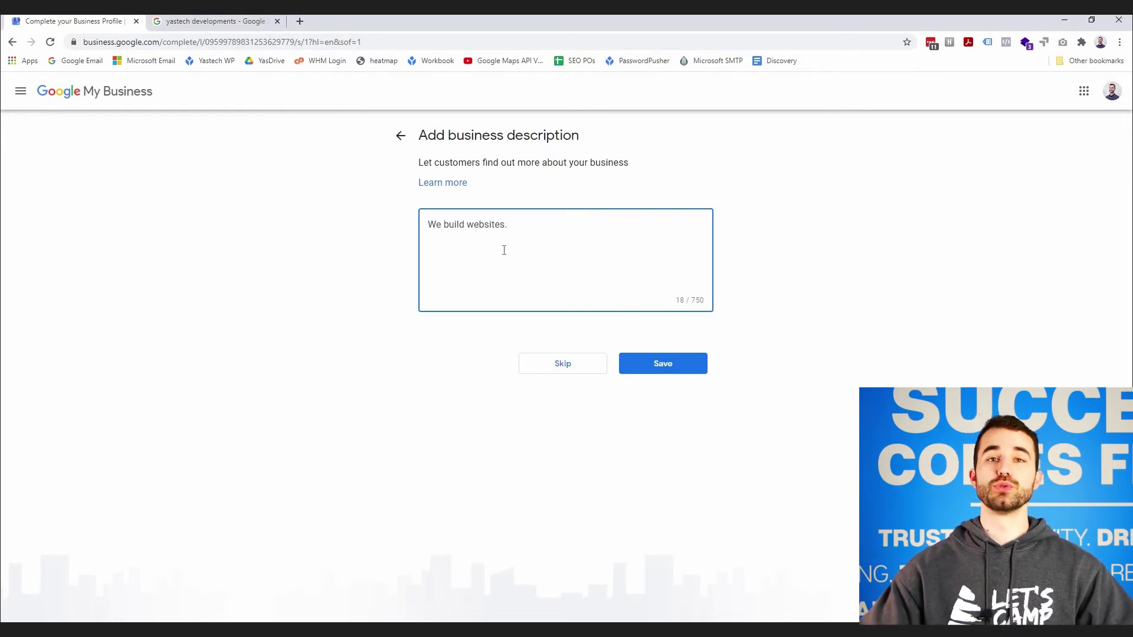
- Save the description, then skip both the Add photos and Google Ads advertising steps
click(674, 365)
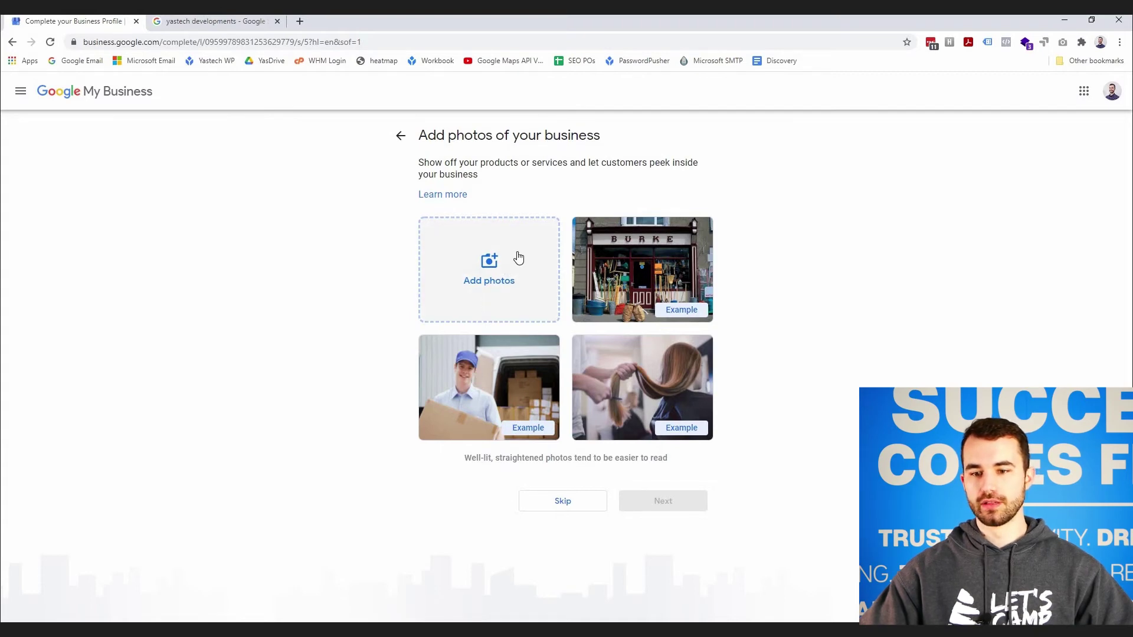
click(563, 501)
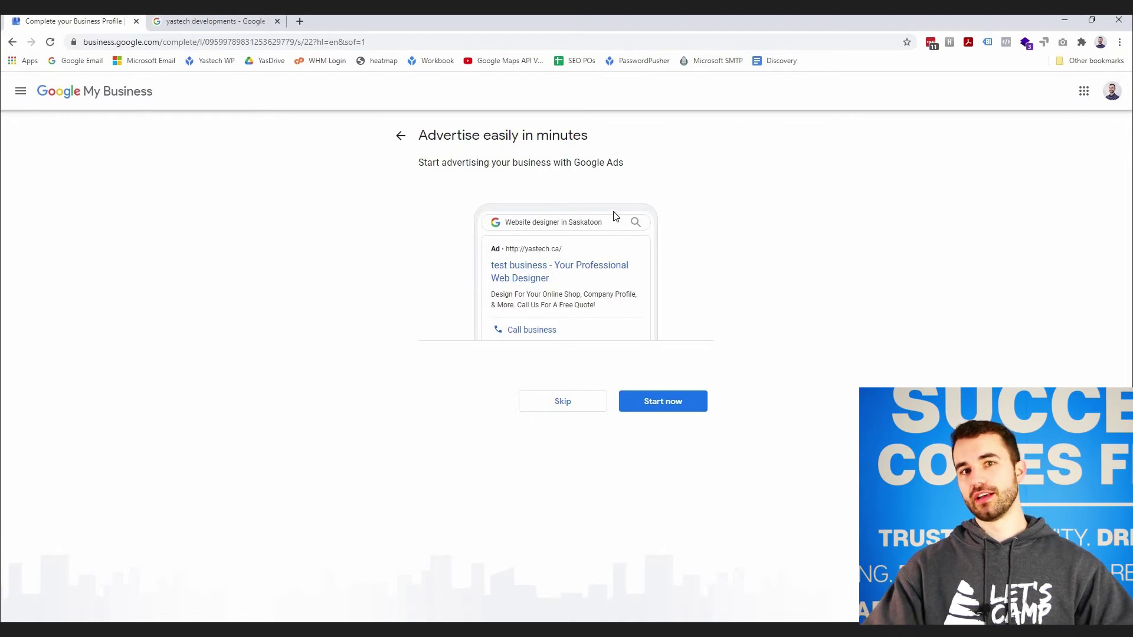
click(543, 399)
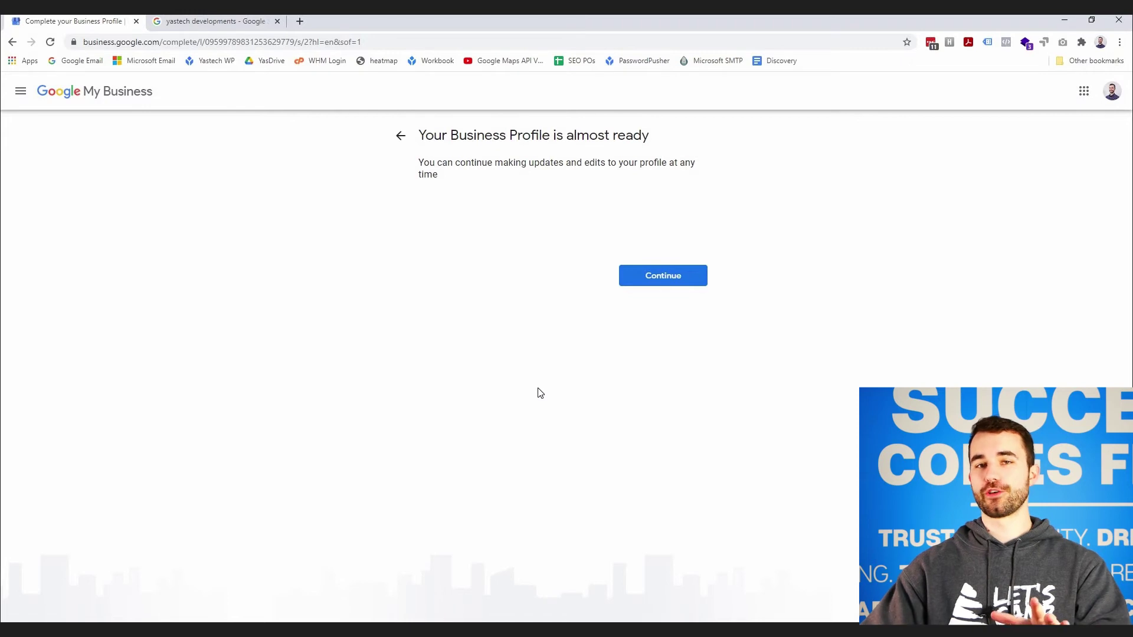
- Open the business dashboard and highlight the Pending notice about the listing's review
click(645, 282)
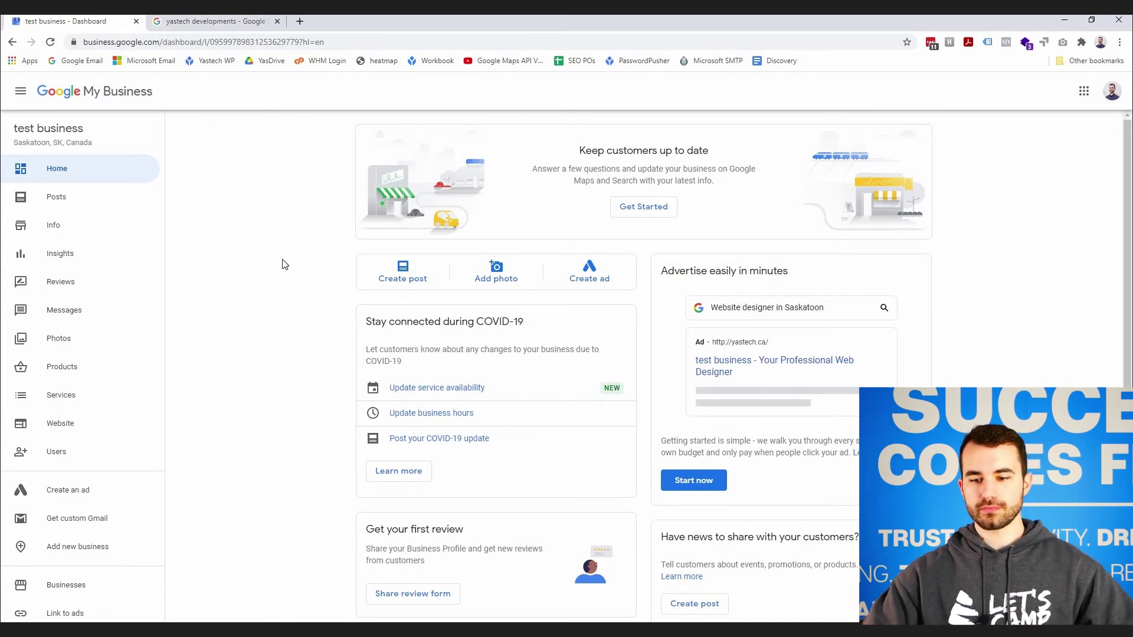
scroll(282, 264, down, 3)
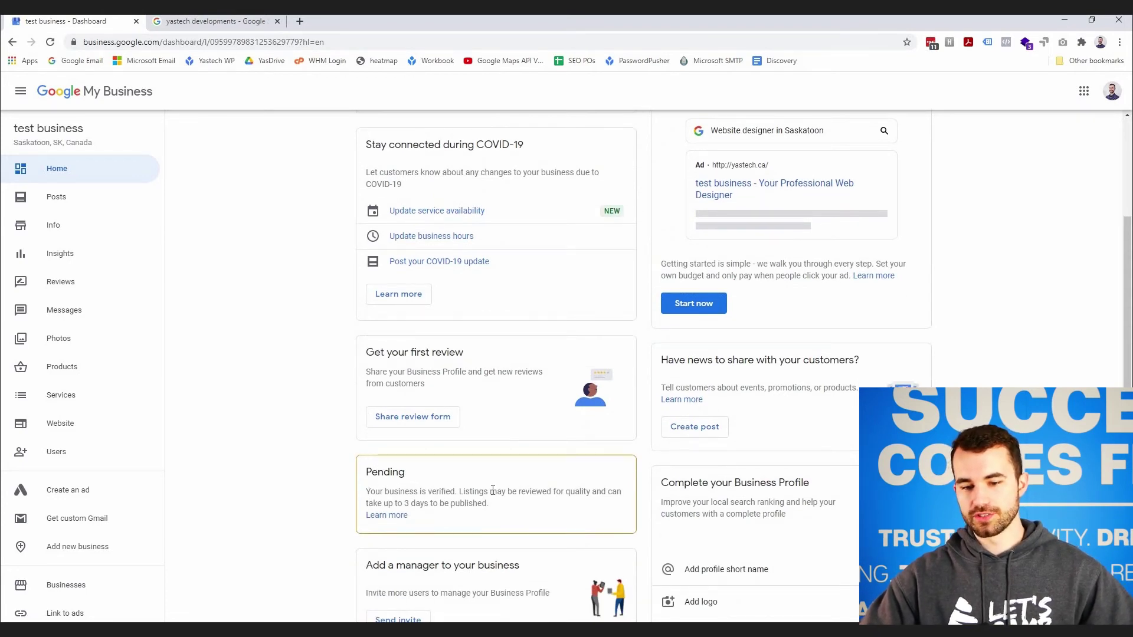
drag(366, 491, 495, 506)
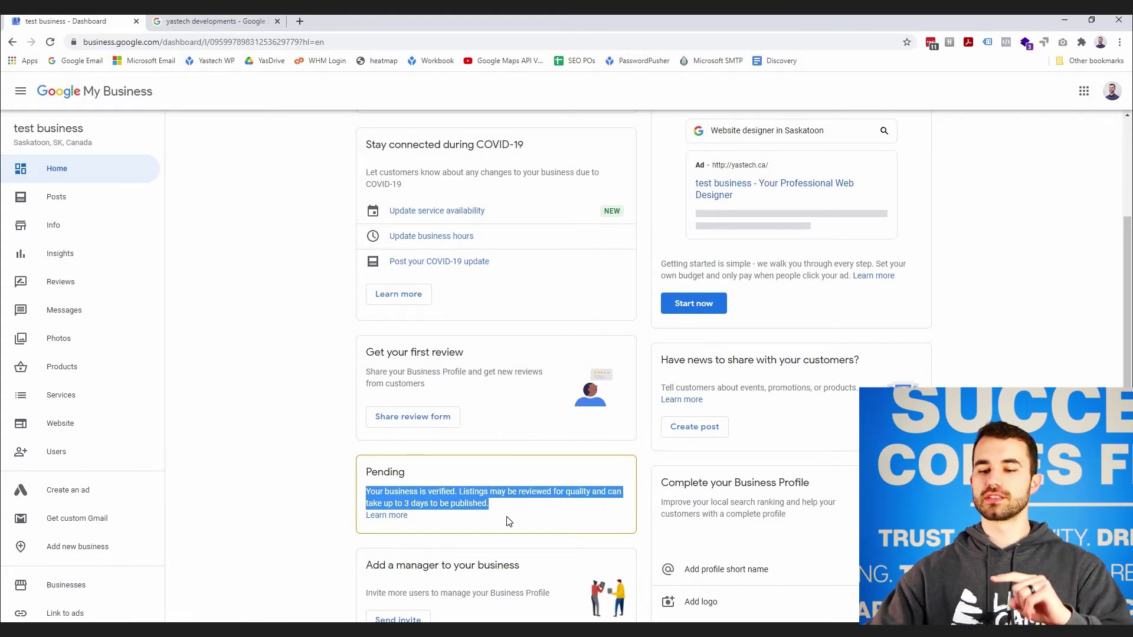
scroll(518, 495, up, 3)
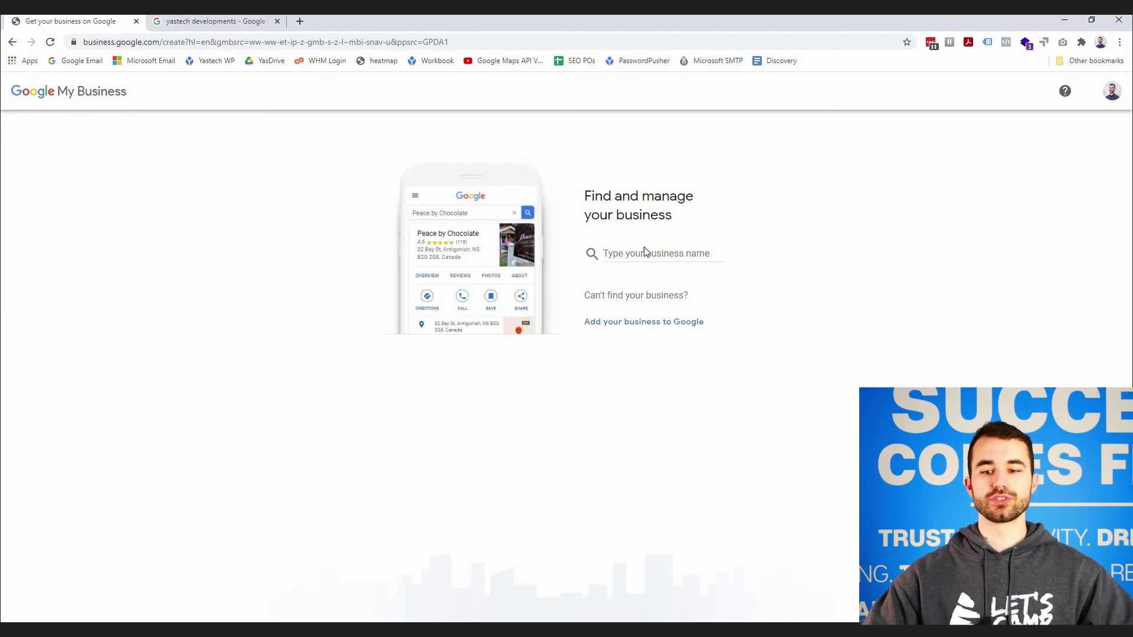
- Create a new business named 'Test'
click(657, 253)
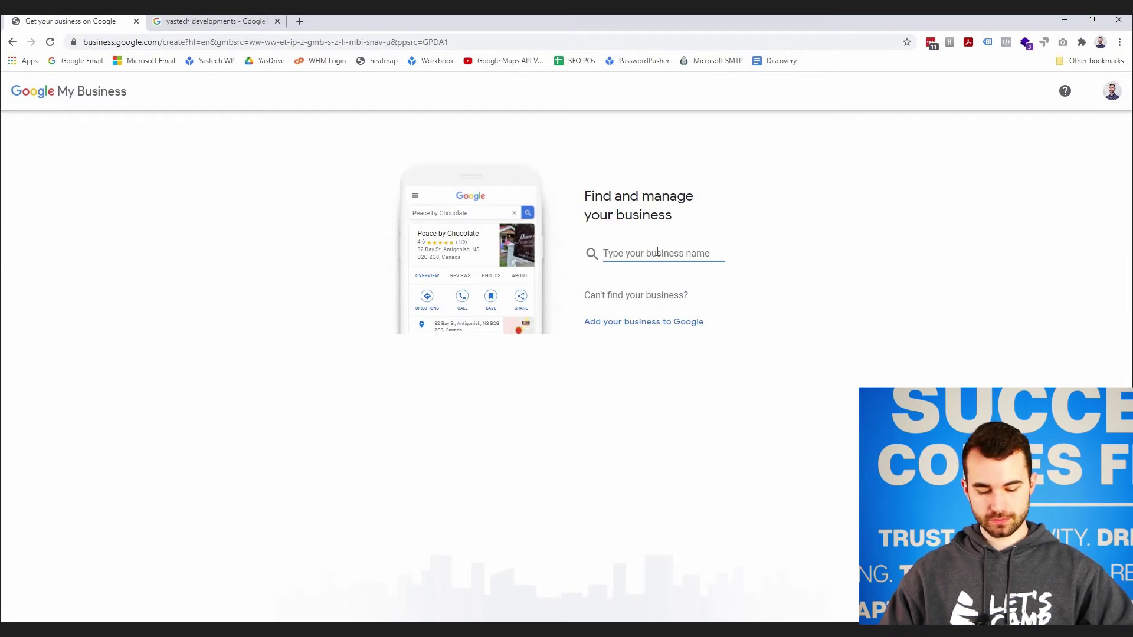
text(Test)
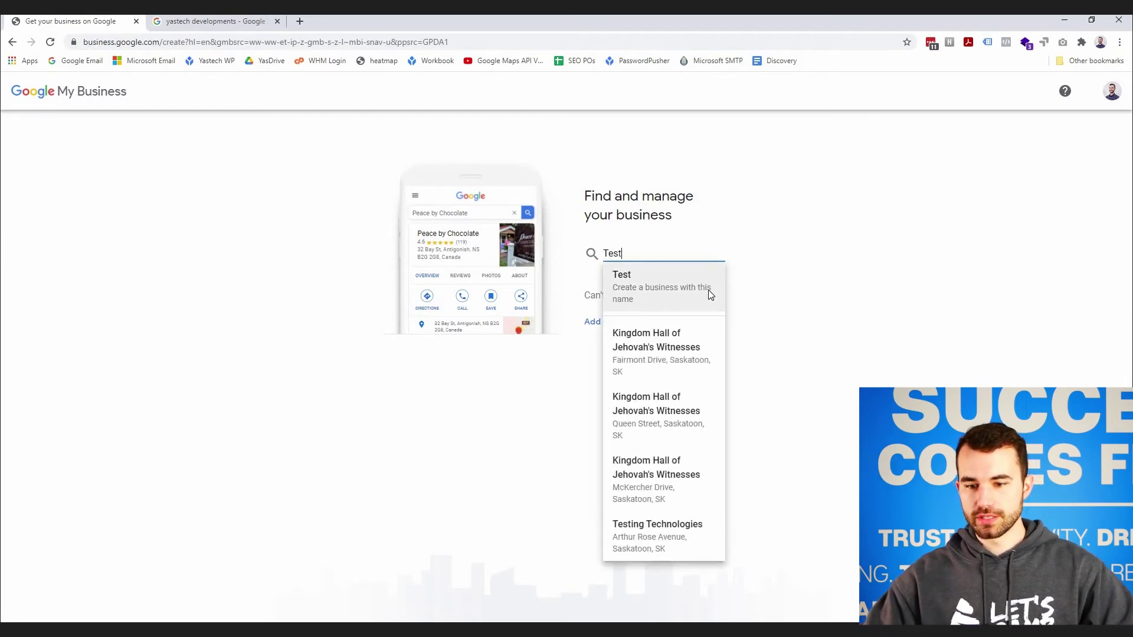
click(708, 290)
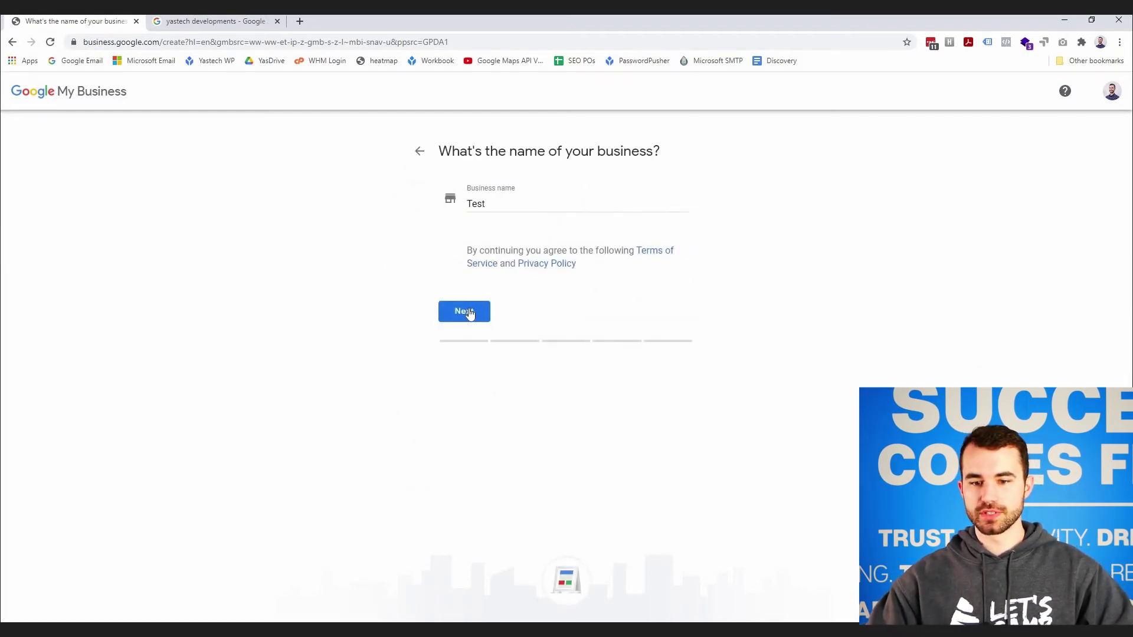
click(470, 312)
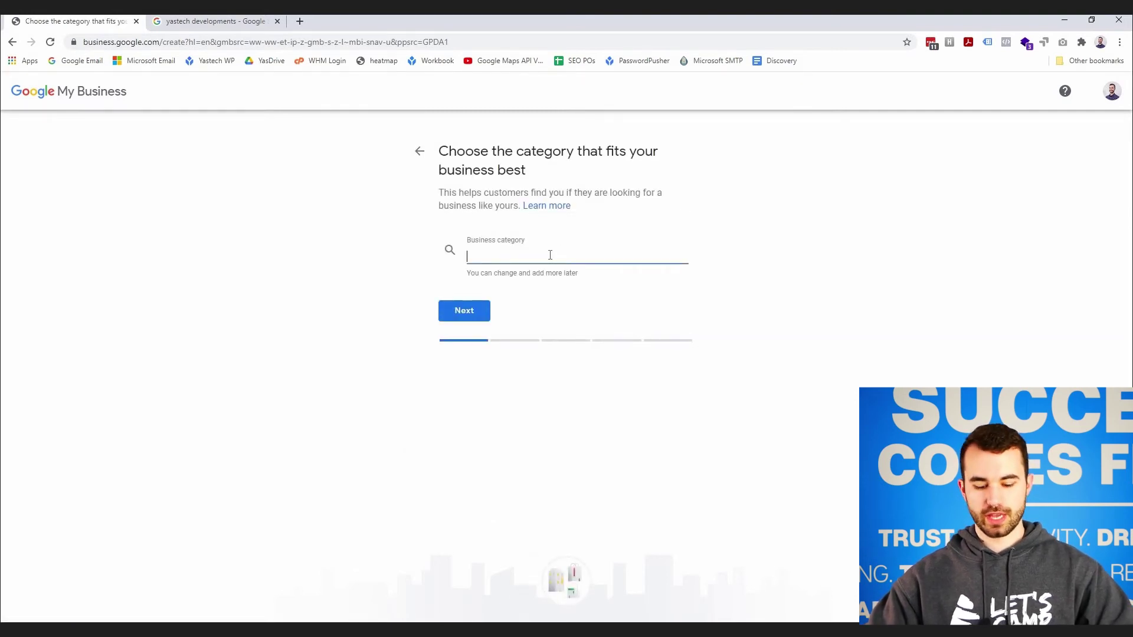
- Set Test's category to Web Designer and indicate customers can visit its location
text(web)
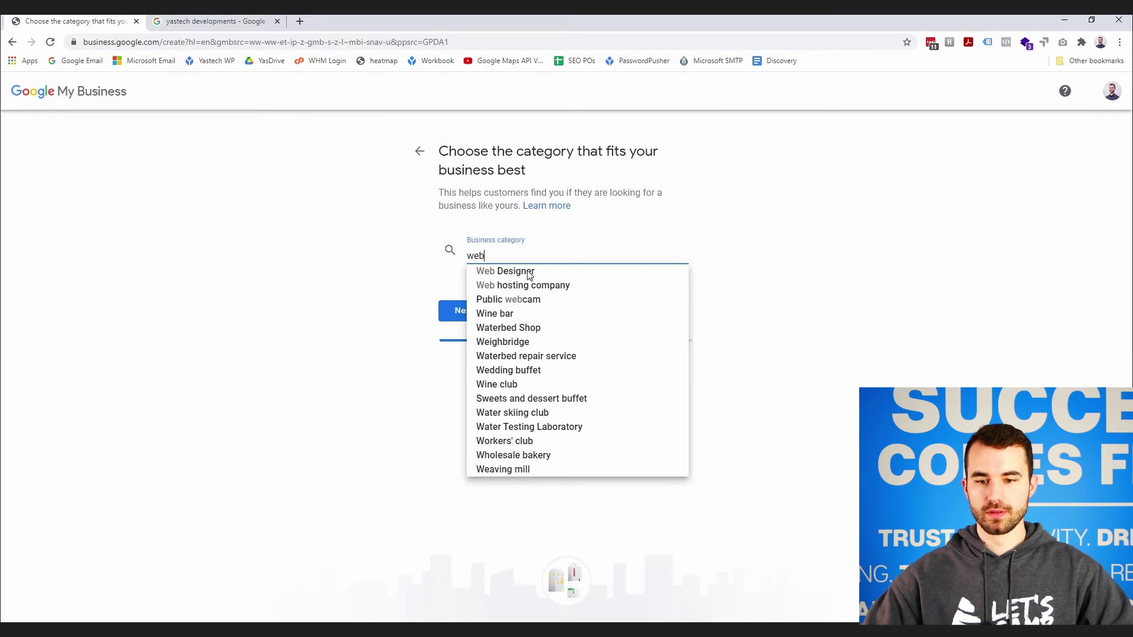
click(519, 269)
click(471, 312)
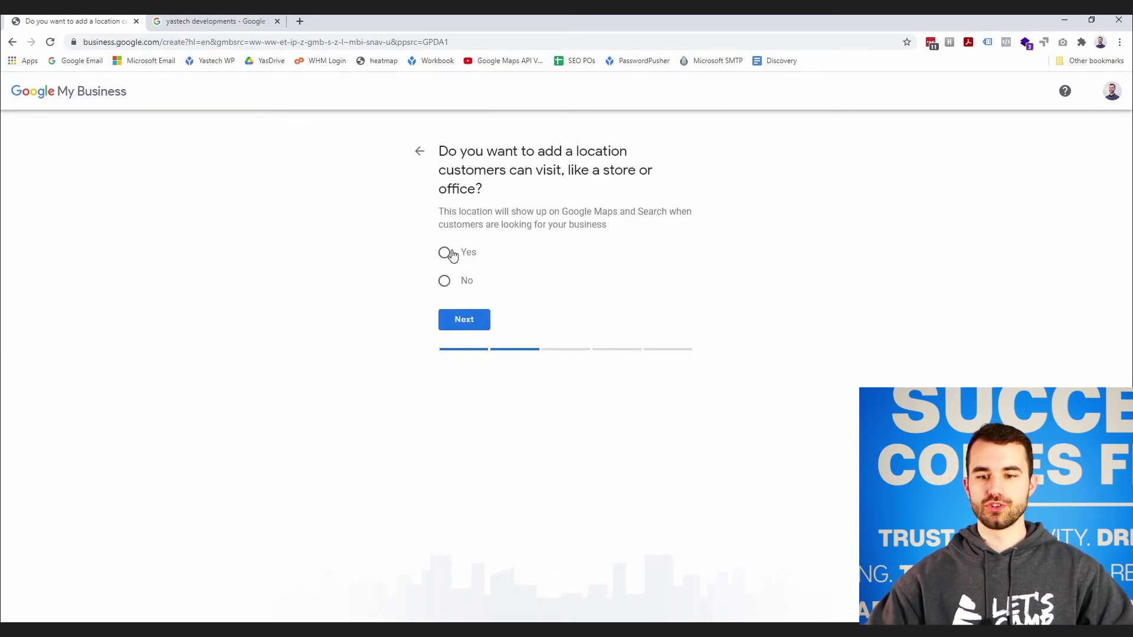
click(449, 253)
click(465, 319)
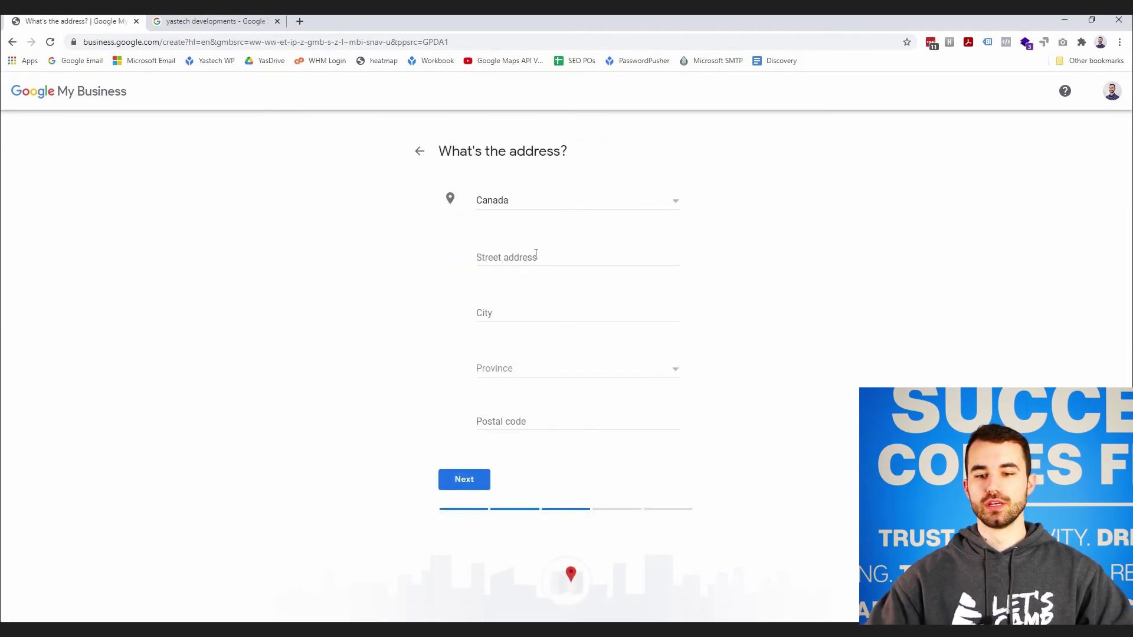
- Fill Test's street address from autofill with province Saskatchewan and submit it
click(536, 255)
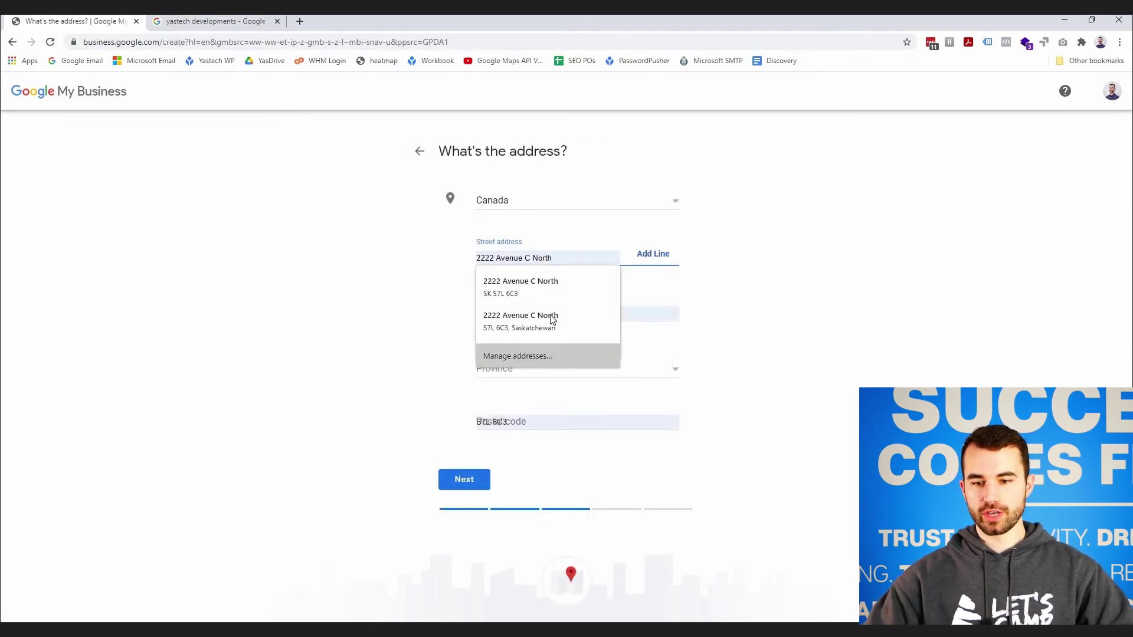
click(547, 282)
click(531, 273)
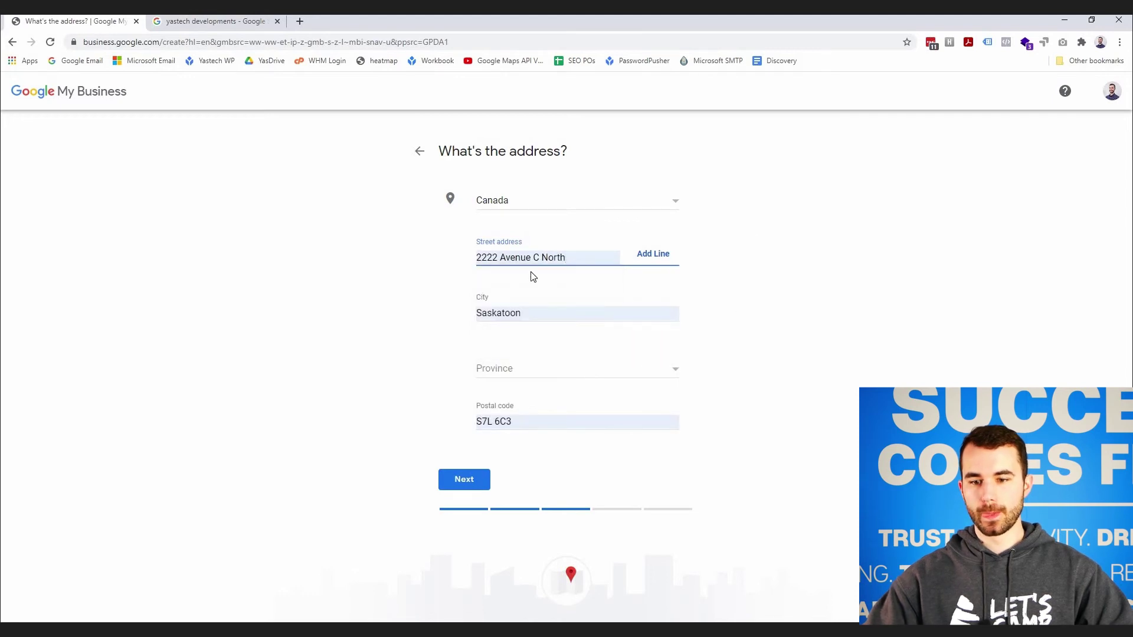
click(522, 373)
scroll(524, 455, down, 5)
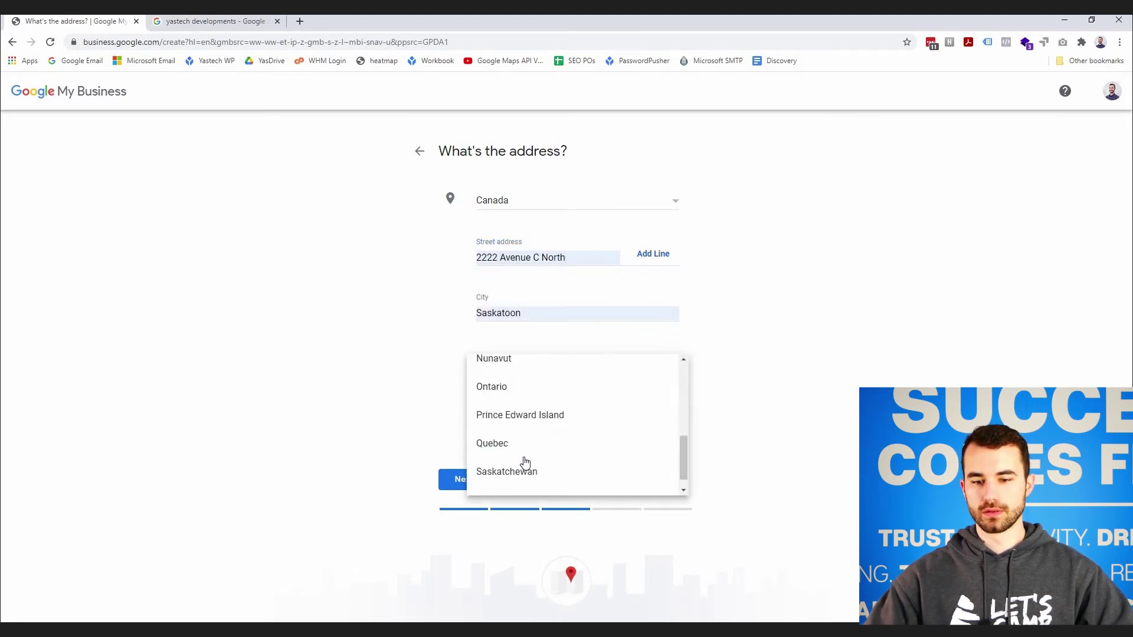
click(502, 453)
click(469, 491)
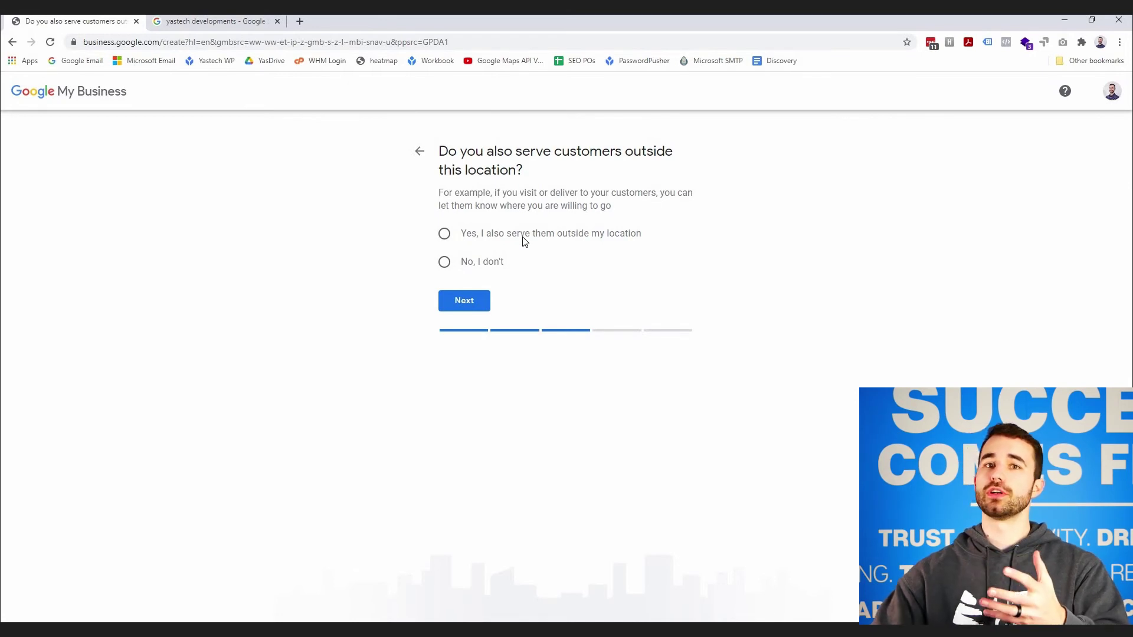
- Choose no outside service area, then add the saved phone number and website yastech.ca
click(467, 264)
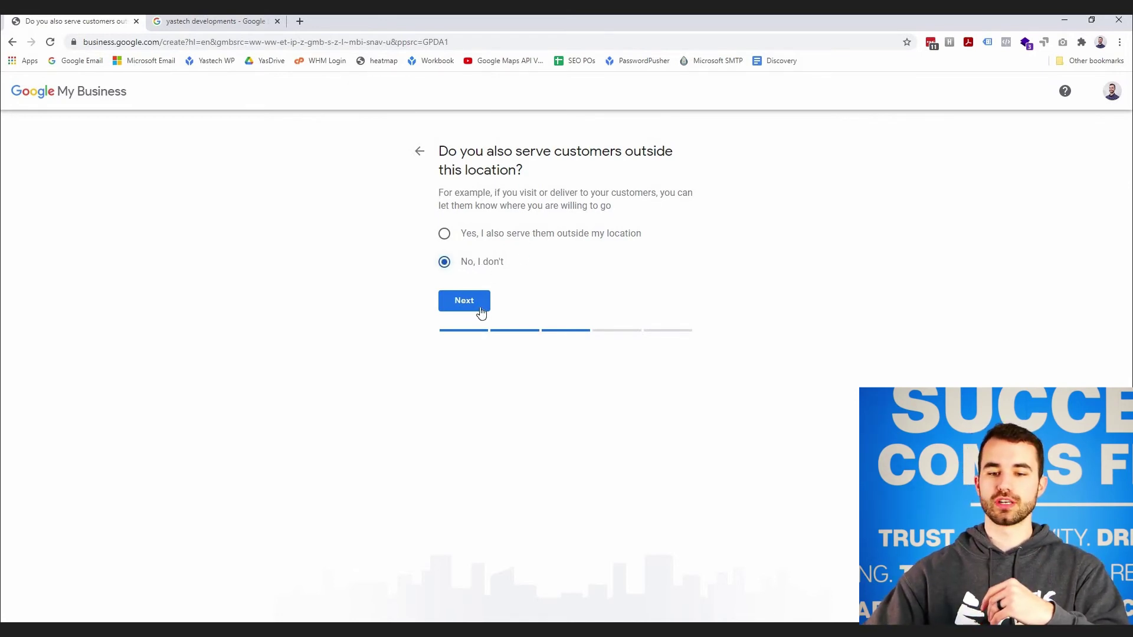
click(480, 304)
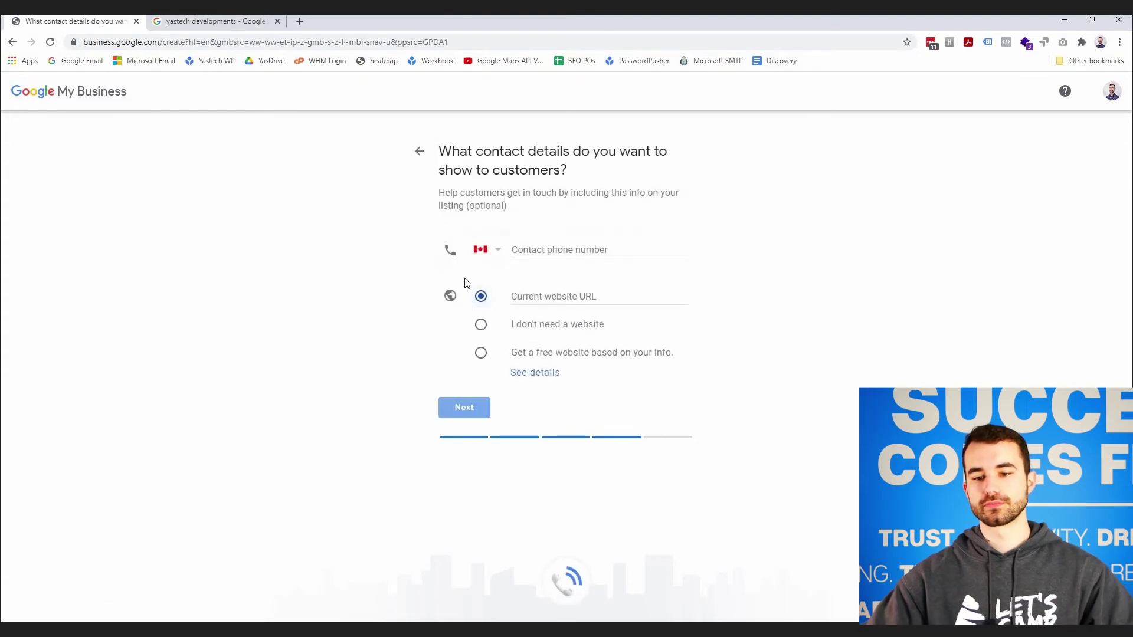
click(558, 249)
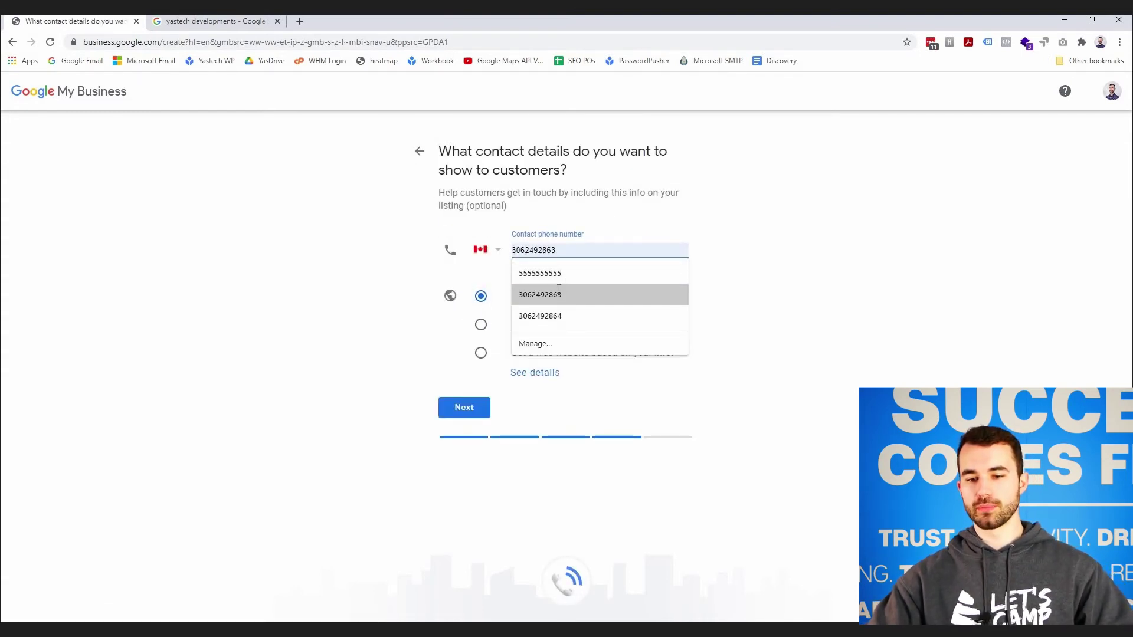
click(570, 295)
click(570, 297)
text(y)
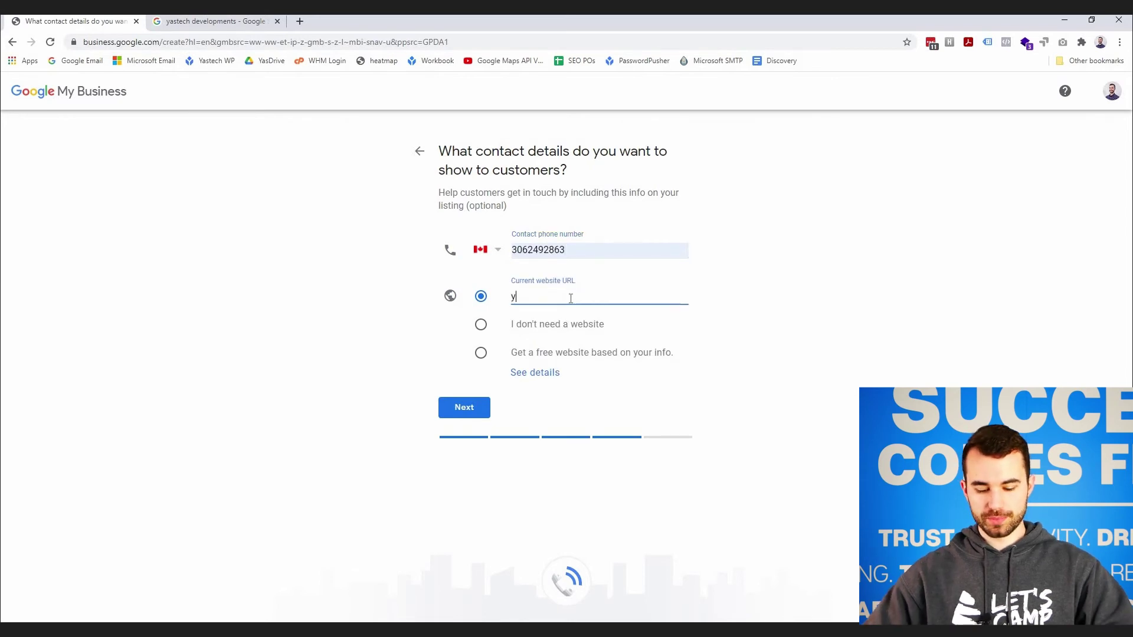
text(astech.ca)
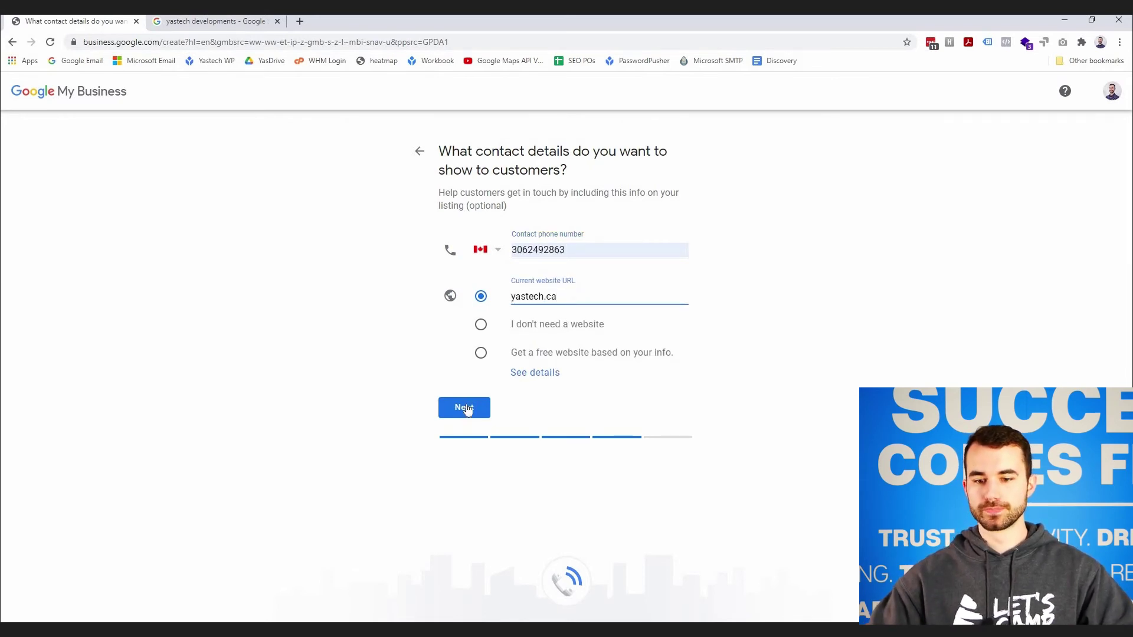
click(466, 407)
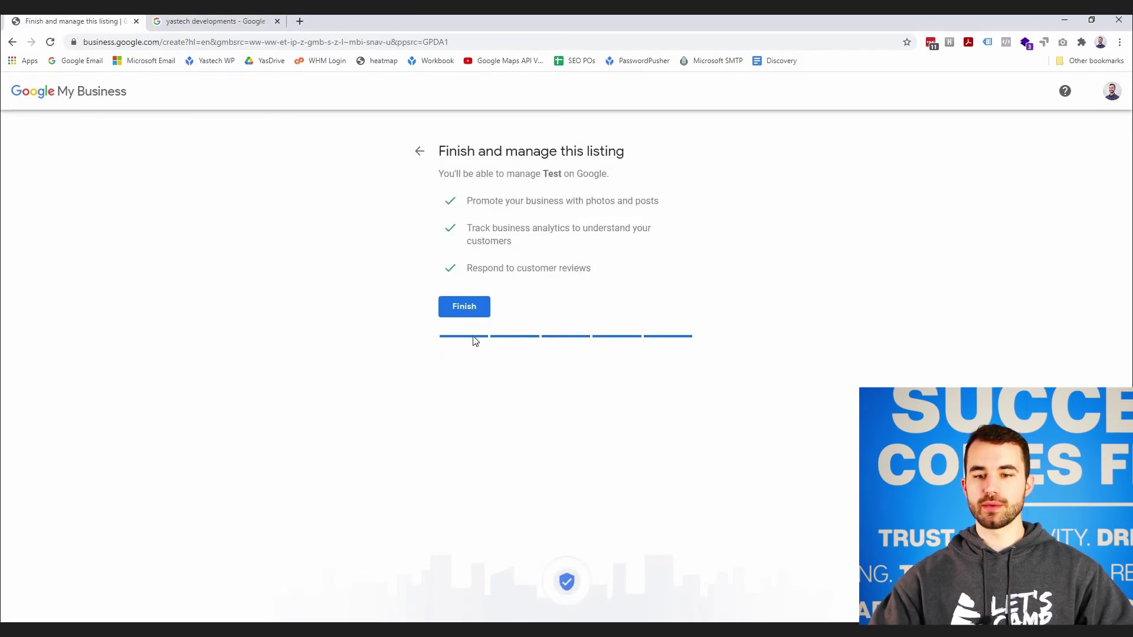
- Finish the Test listing and wait for the 'Choose a way to verify' page
click(475, 311)
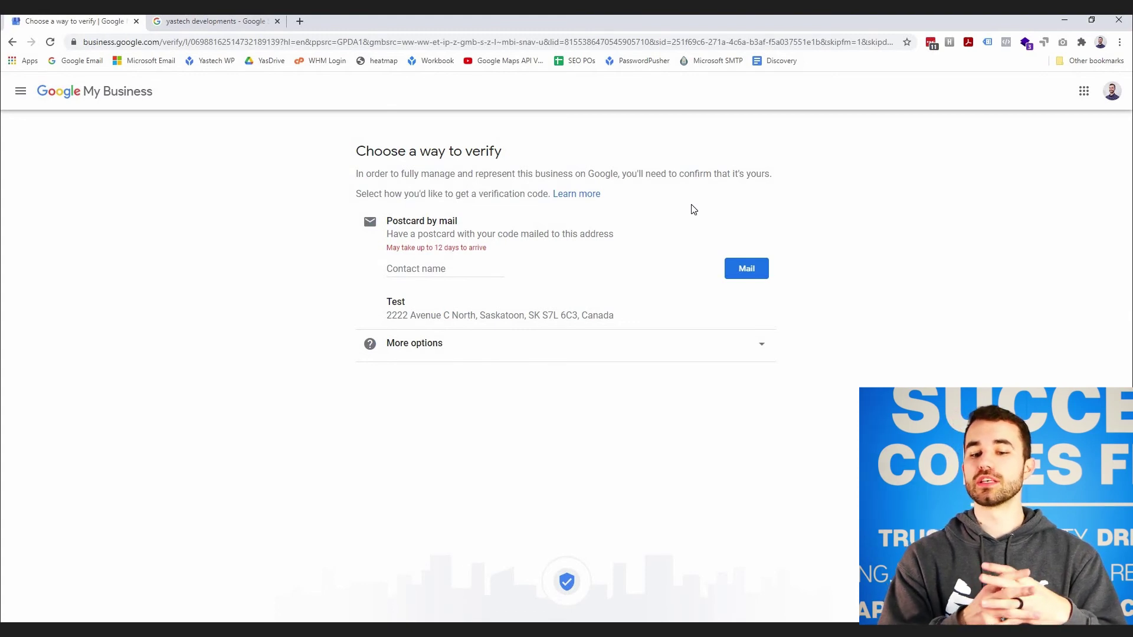
- Expand More options and highlight the Verify later warning, then clear the highlight
click(633, 353)
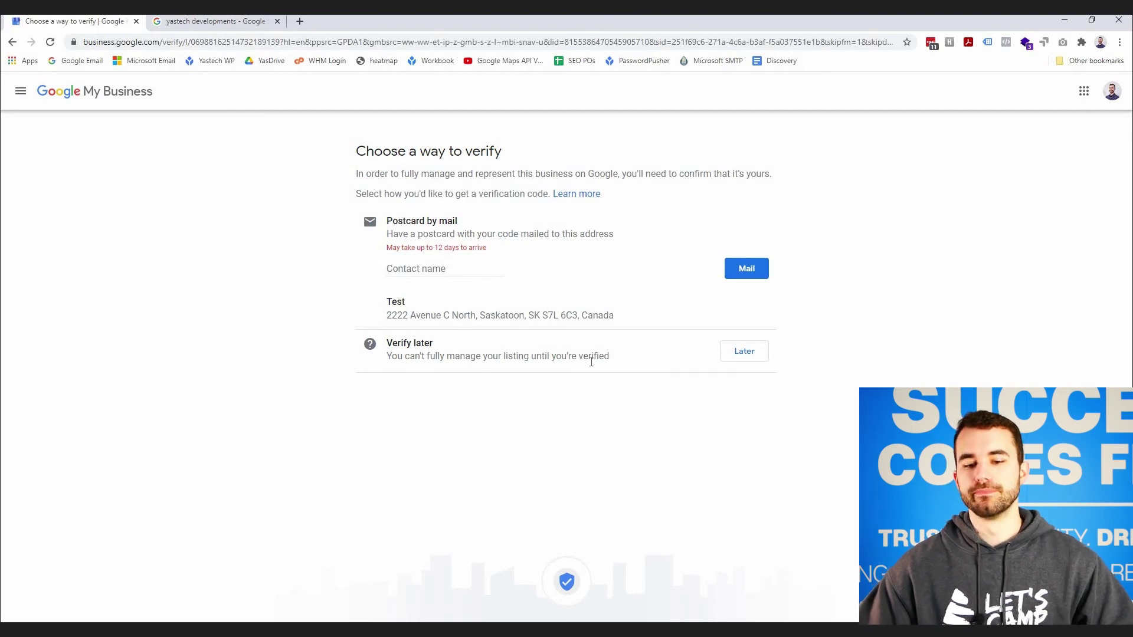
drag(391, 356, 609, 357)
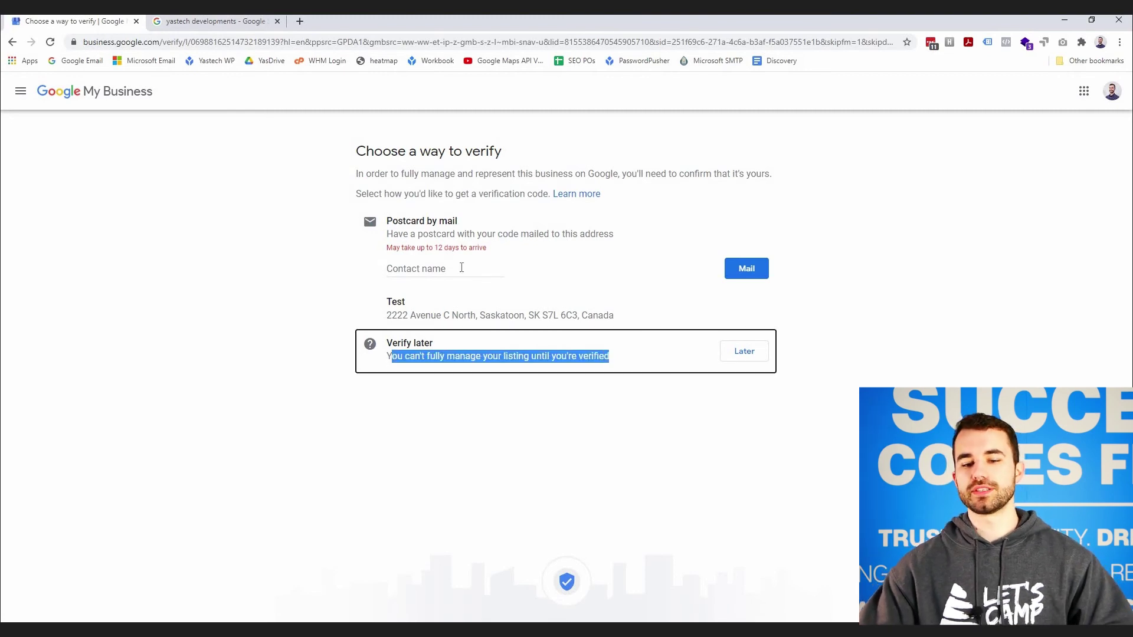
click(460, 221)
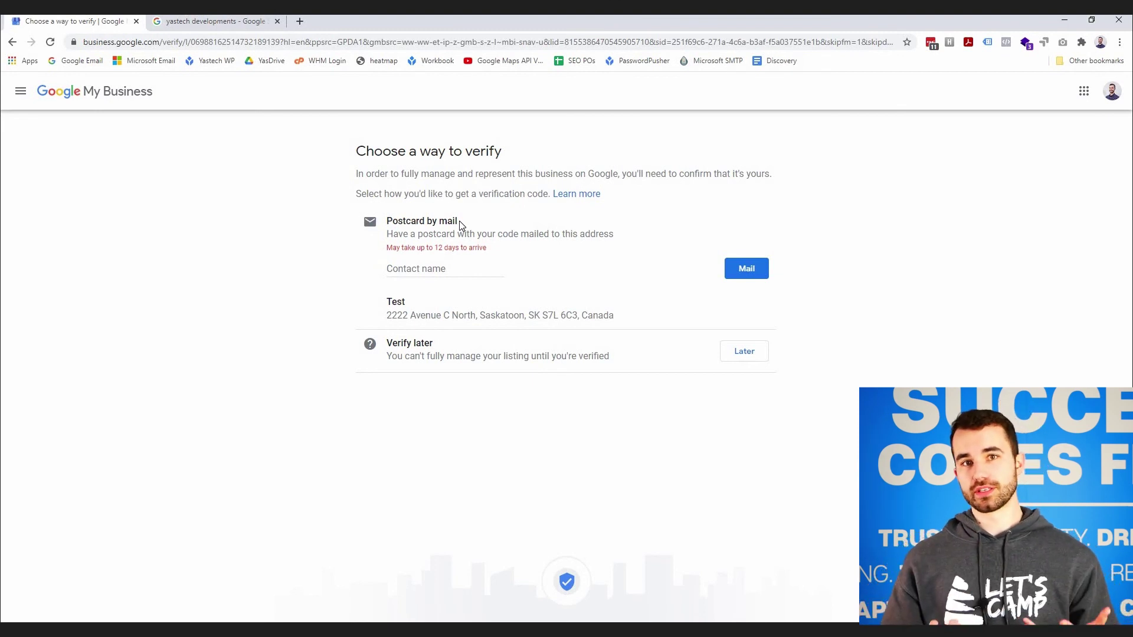
- Enter the contact's first name as the postcard recipient for Test and request mailing
click(418, 270)
text(Zack)
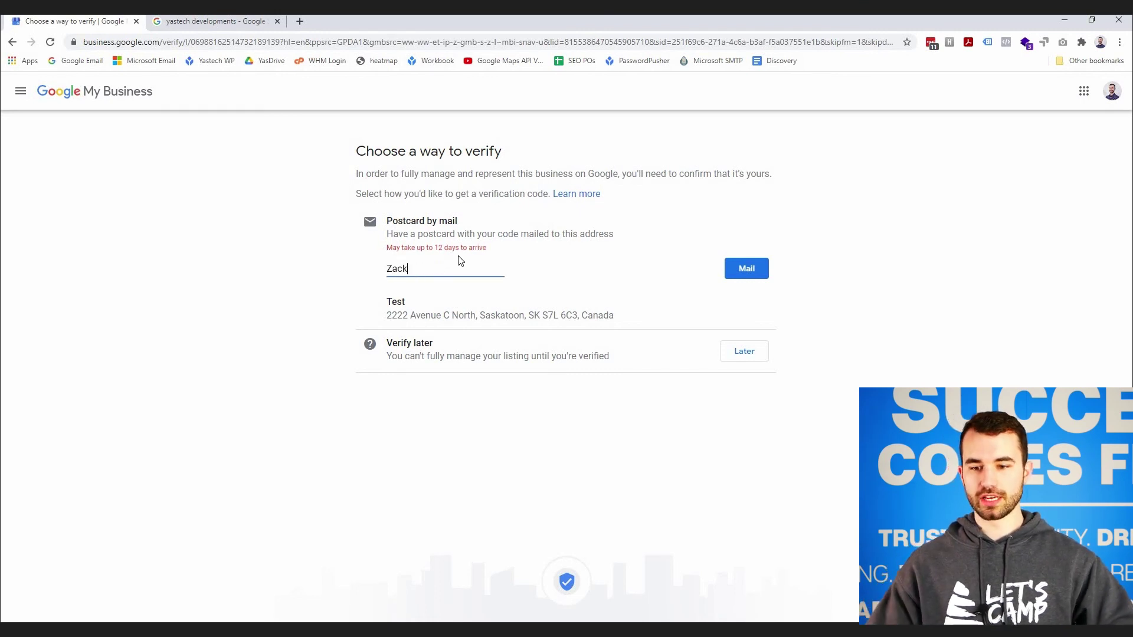
click(753, 273)
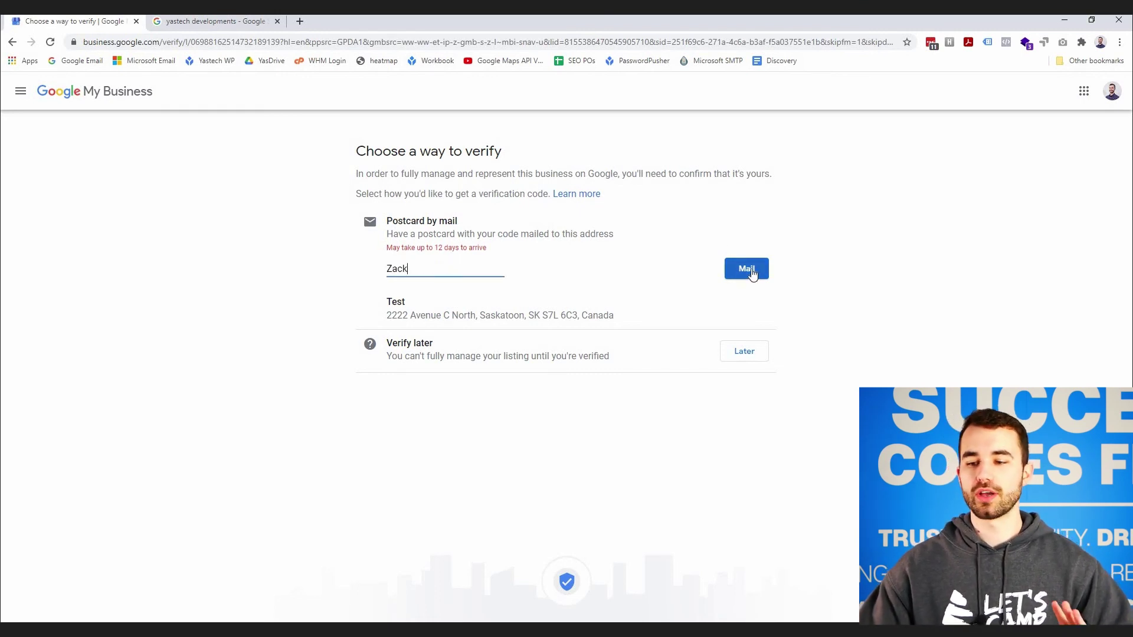